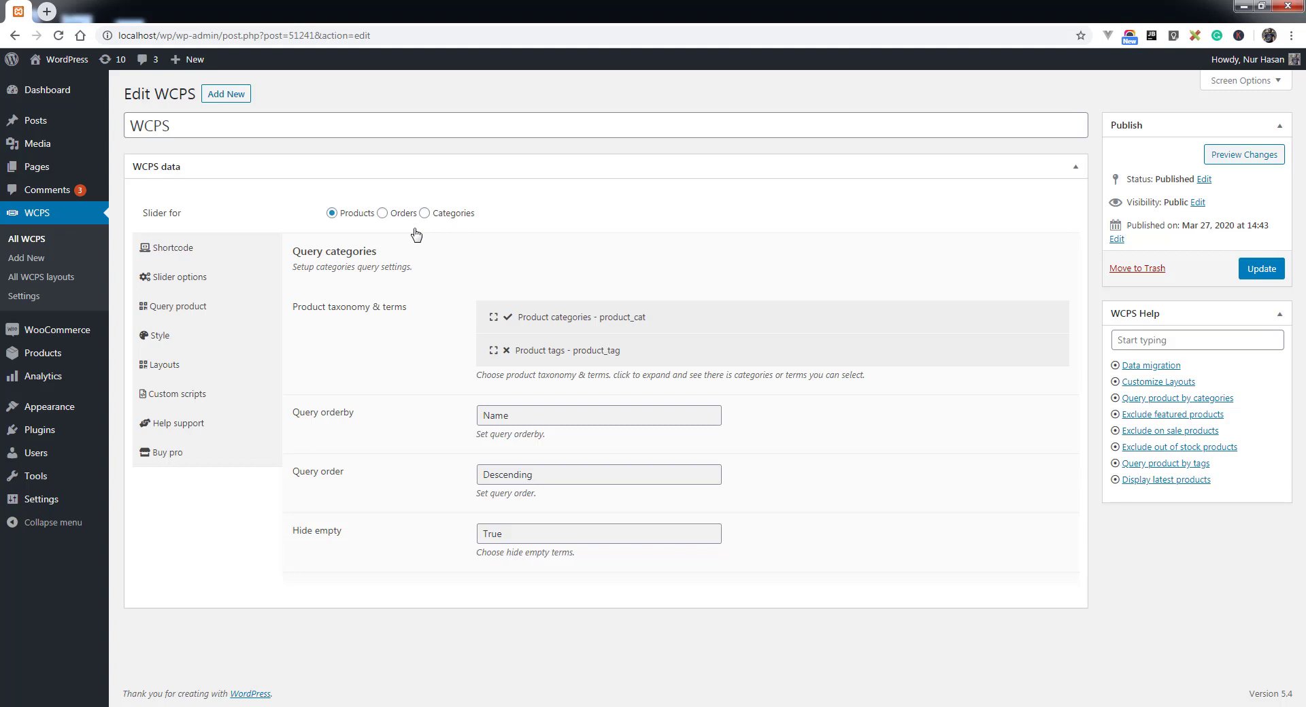
# - Try Categories and Orders as the slider source and open the WooCommerce orders list in a separate tab
pyautogui.click(446, 216)
pyautogui.click(397, 215)
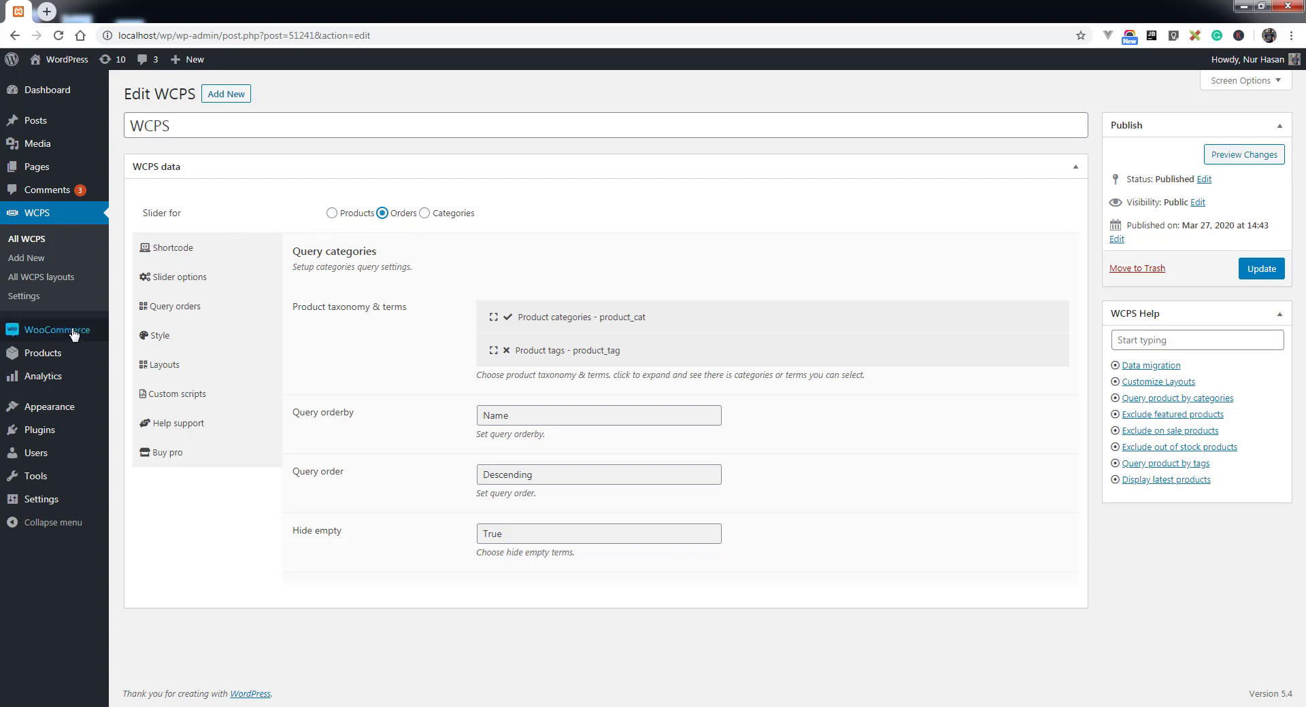
pyautogui.moveTo(74, 333)
pyautogui.click(140, 356)
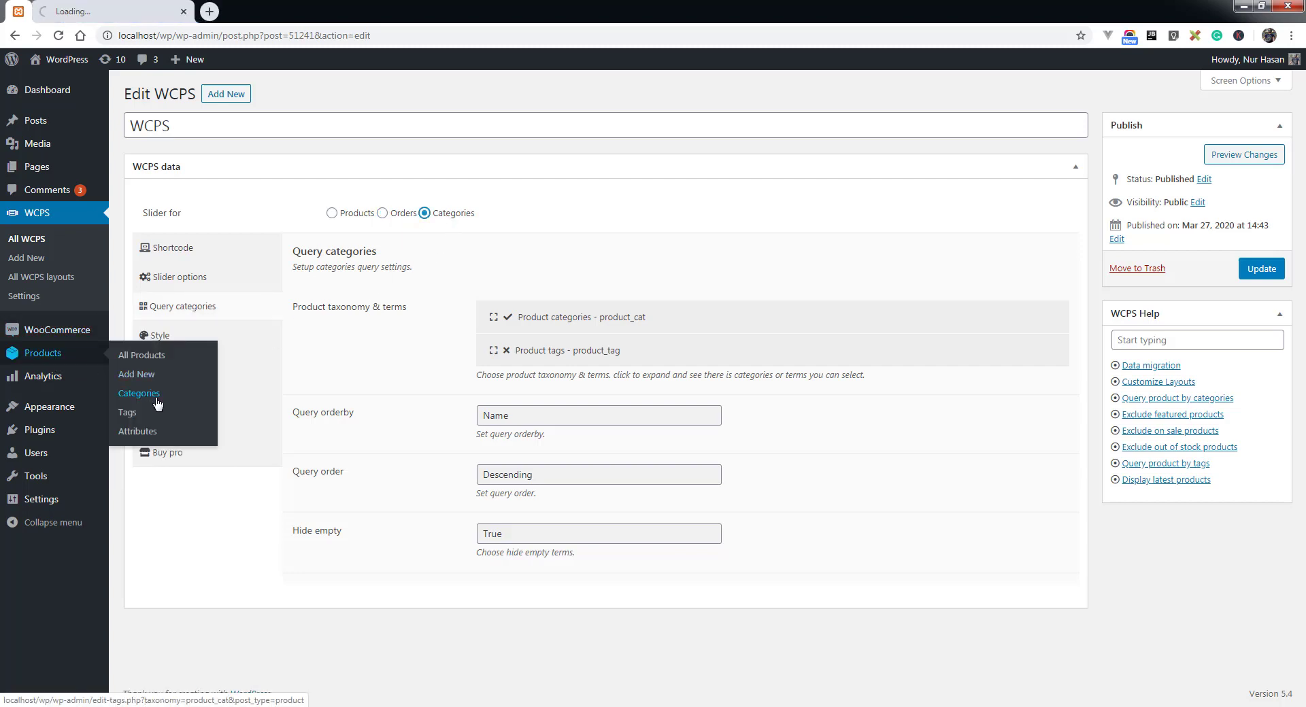
pyautogui.moveTo(89, 359)
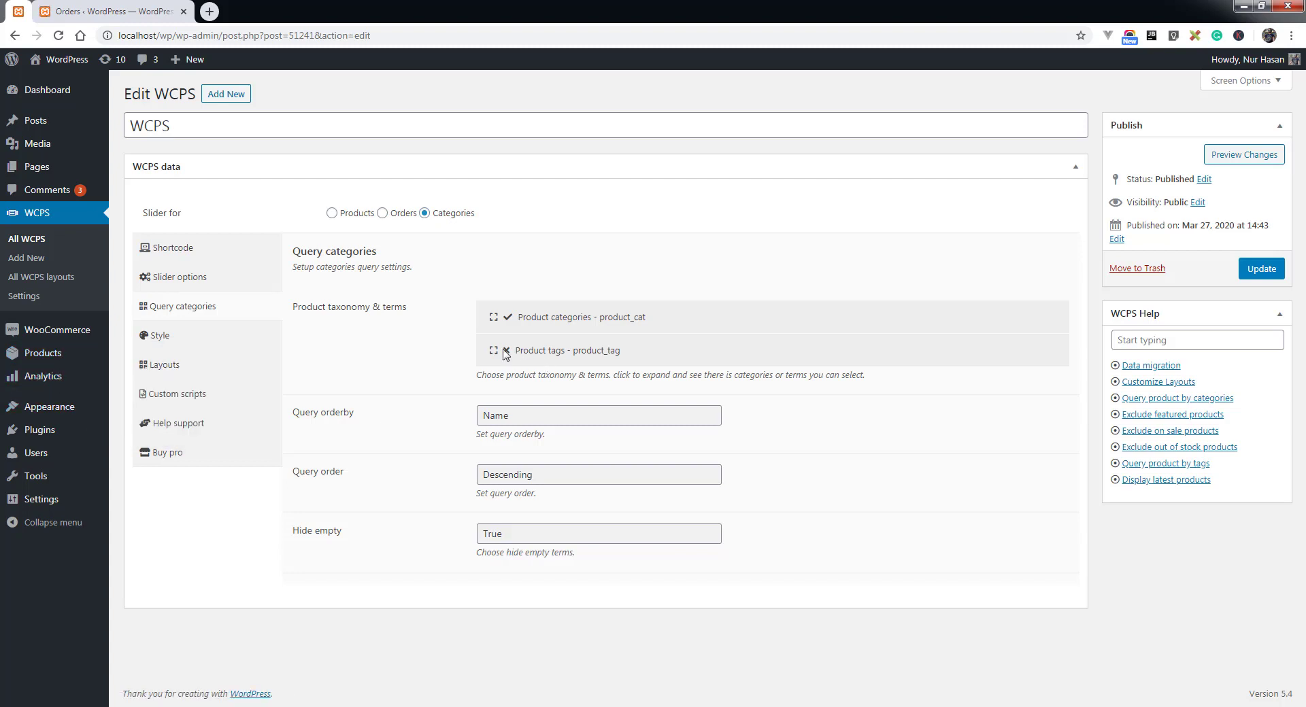
# - Expand the Product tags and Product categories taxonomies in the category query settings to view their selectable terms
pyautogui.click(535, 353)
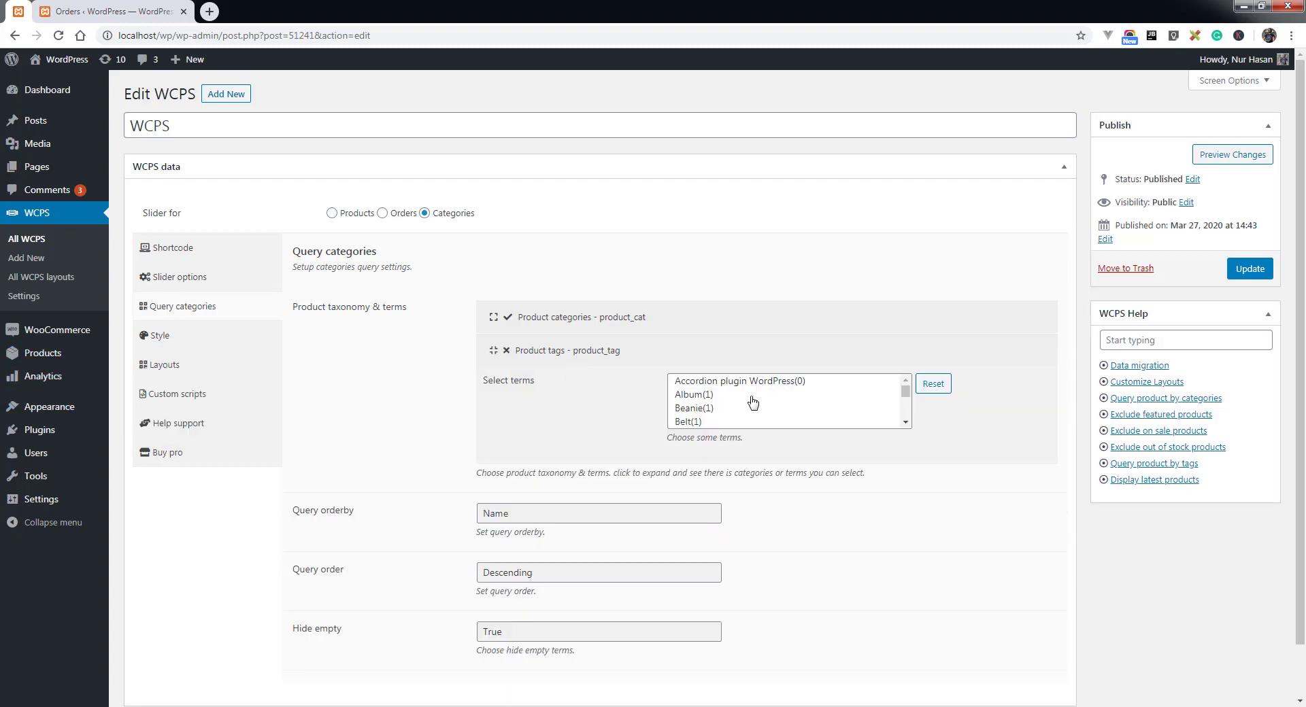
pyautogui.click(551, 352)
pyautogui.click(589, 318)
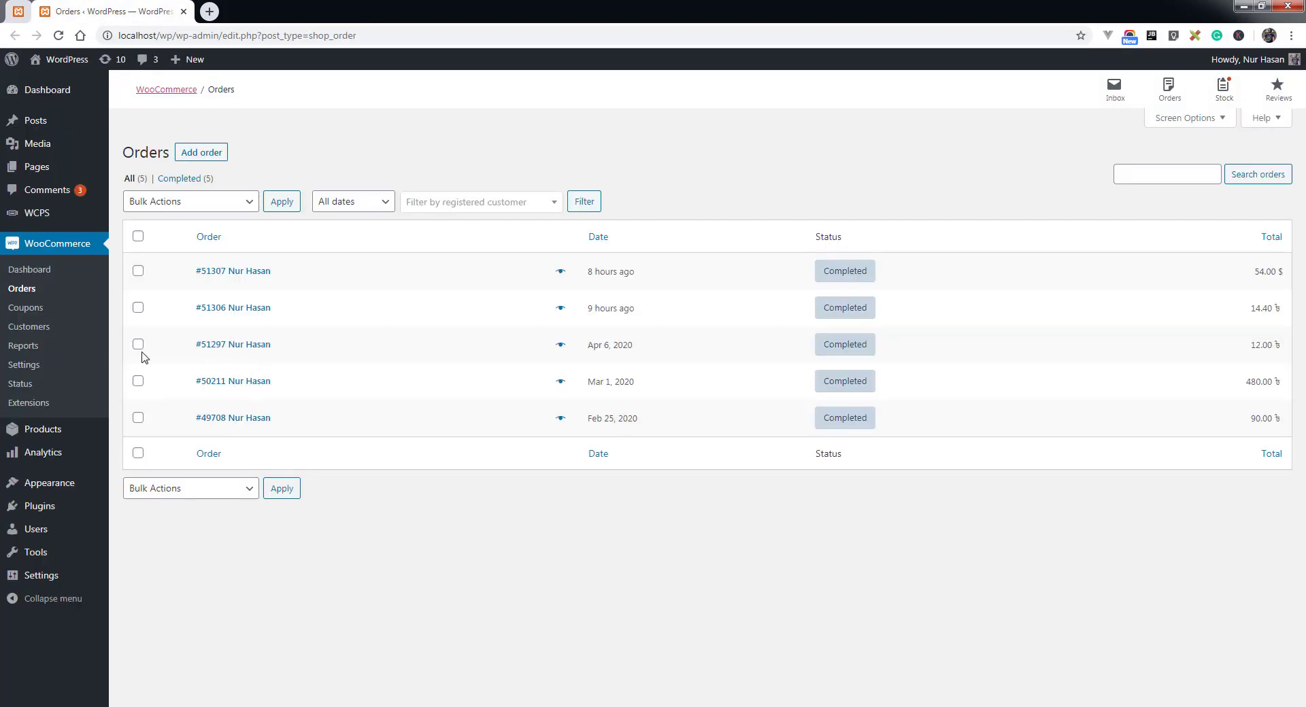
# - Activate the Dokan plugin from the list of installed plugins
pyautogui.click(46, 501)
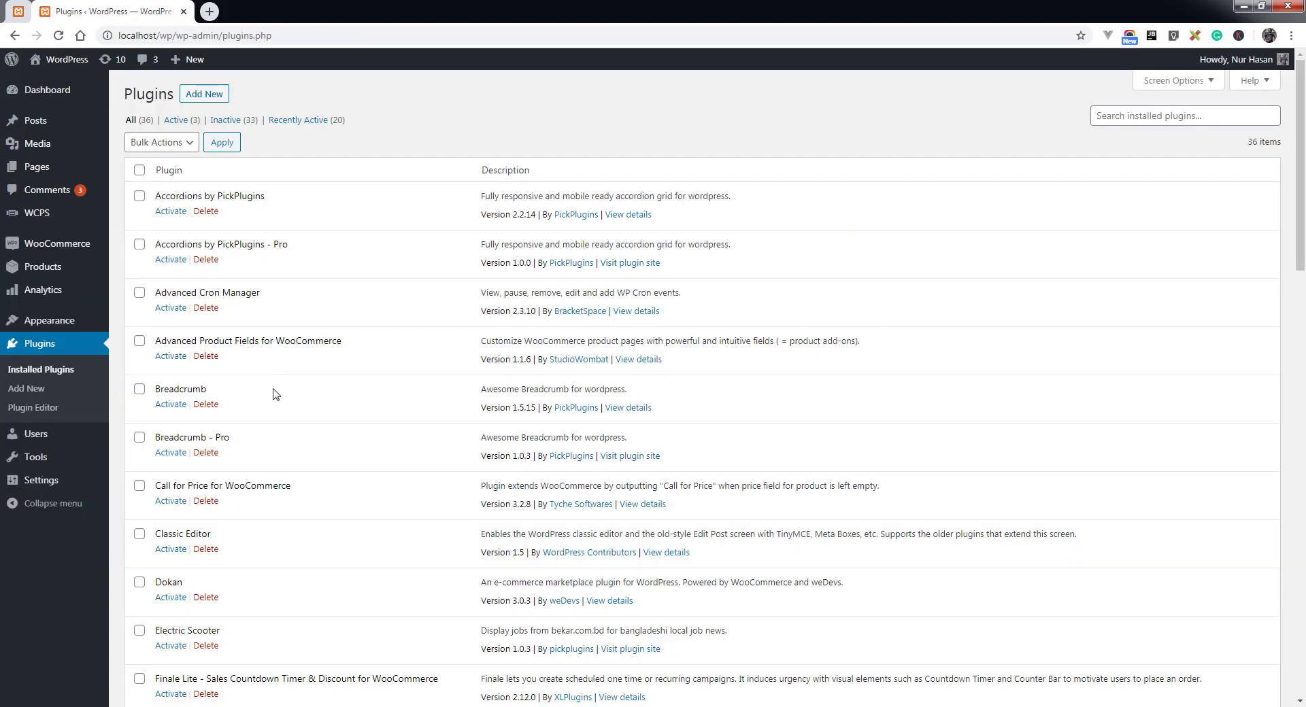
pyautogui.scroll(-3, 275, 391)
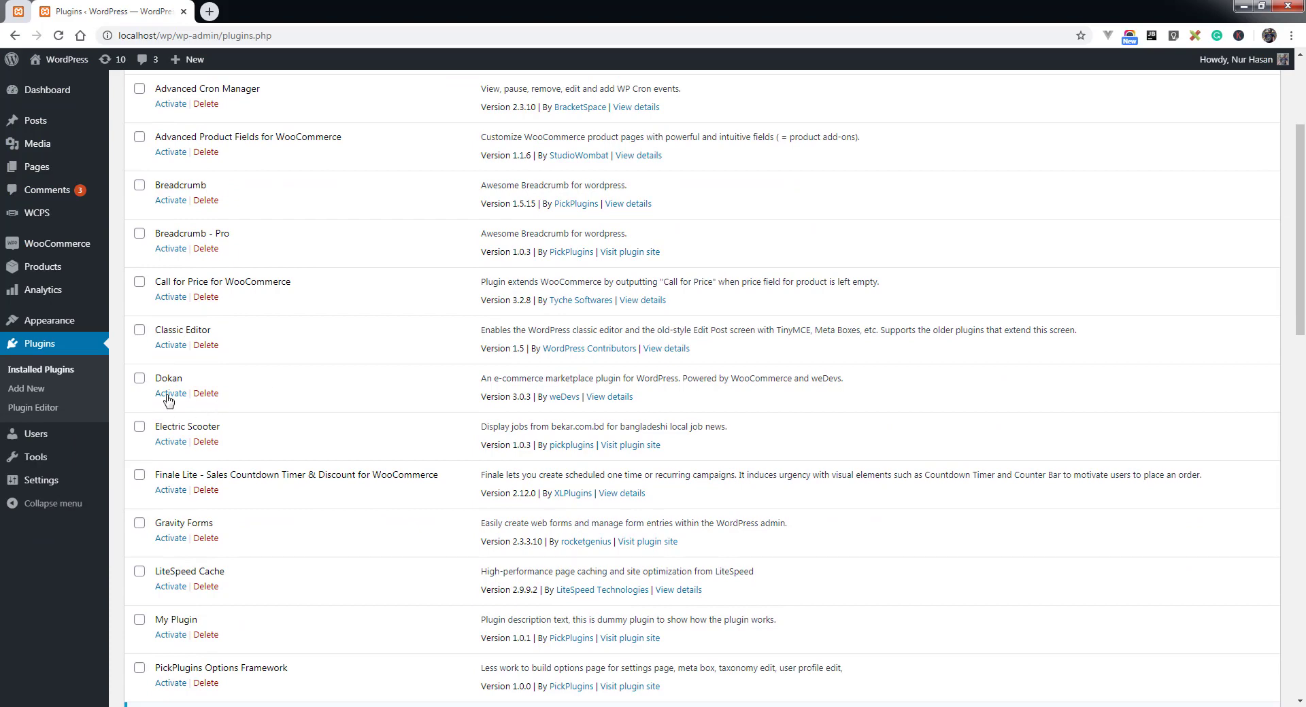
pyautogui.click(170, 395)
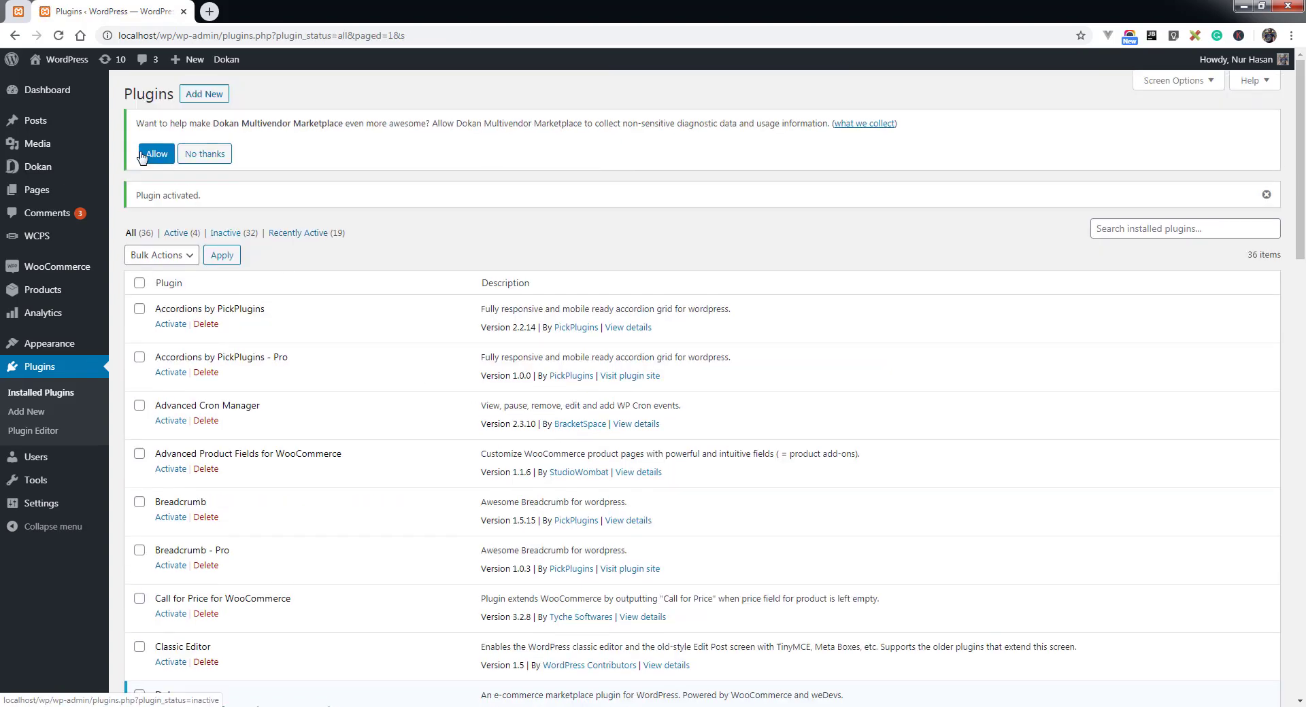
# - Return to the WCPS slider editor and set the slider source to Dokan vendors
pyautogui.click(29, 10)
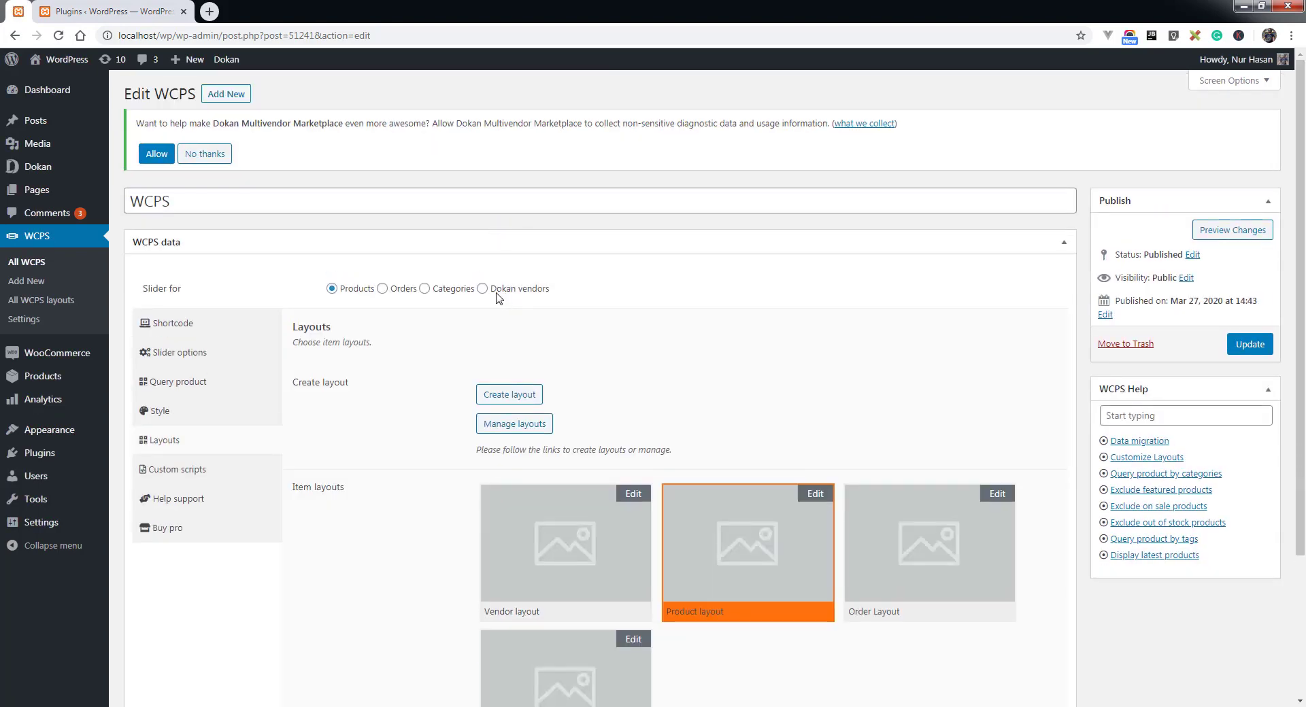
pyautogui.click(497, 291)
pyautogui.scroll(-1, 1132, 417)
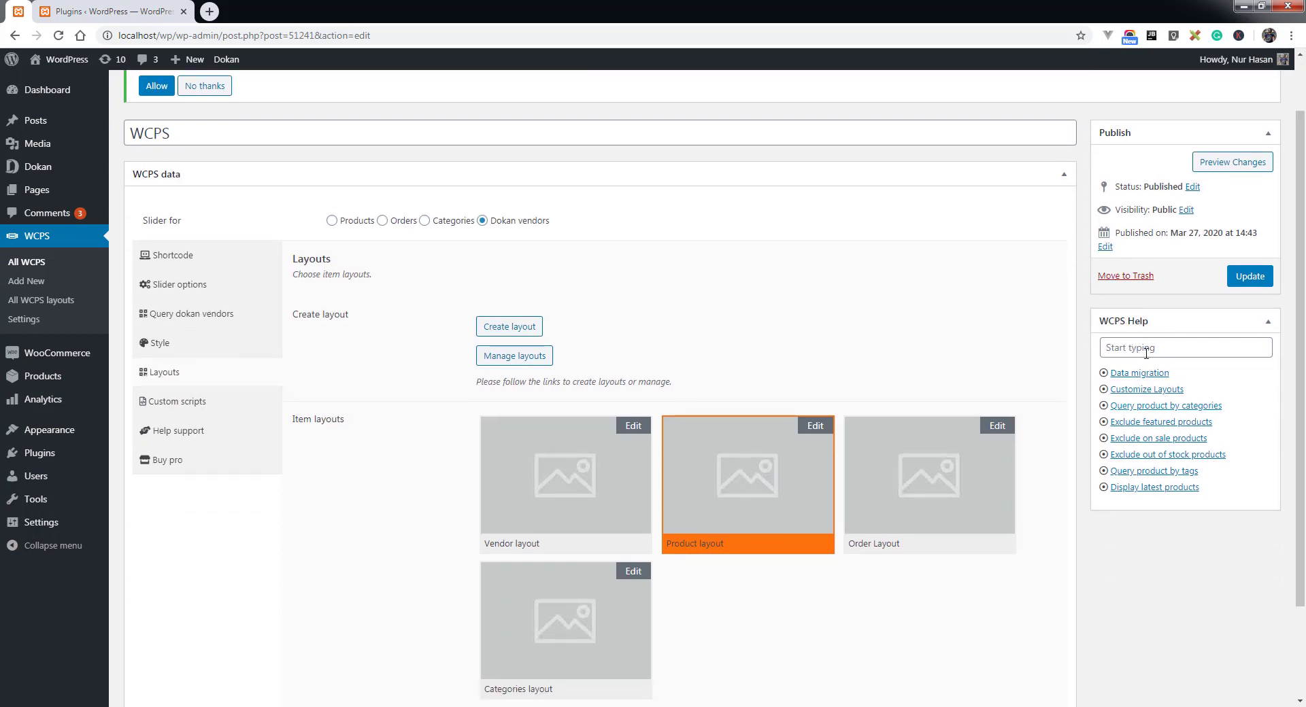
# - Filter the WCPS Help topics by "da" and clear the filter again
pyautogui.click(1109, 349)
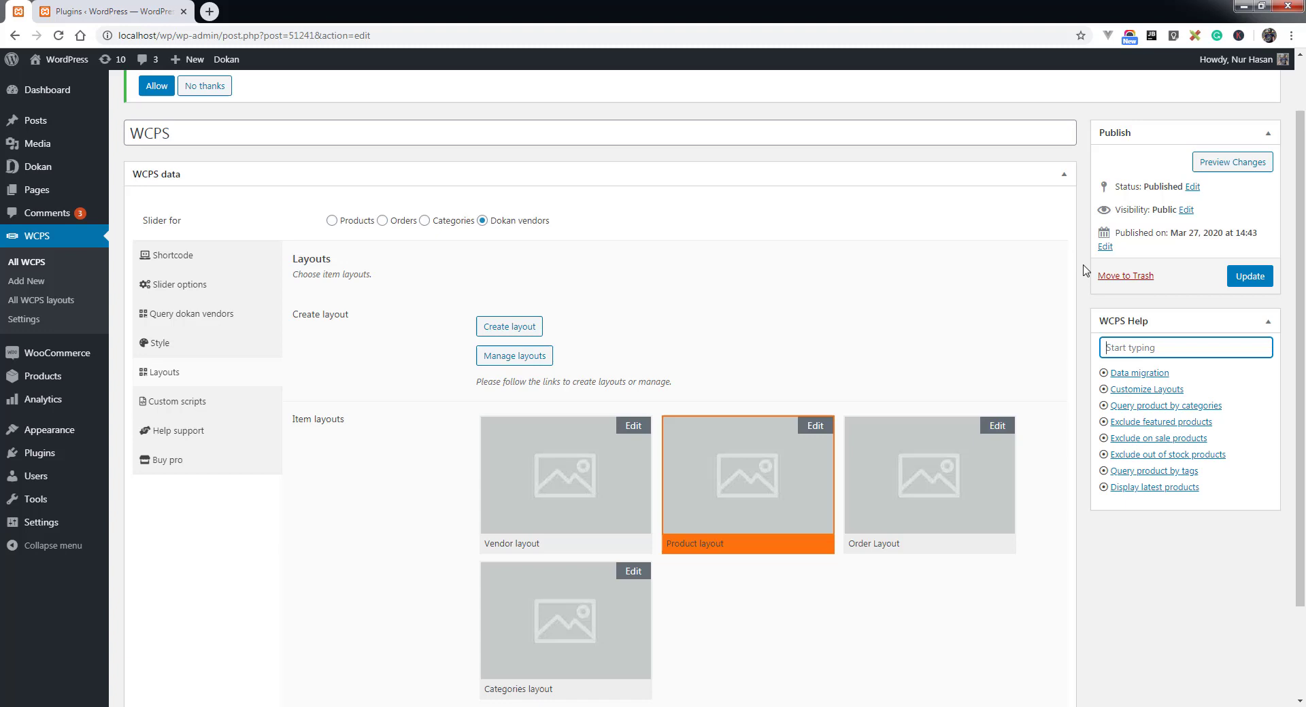
pyautogui.write('da')
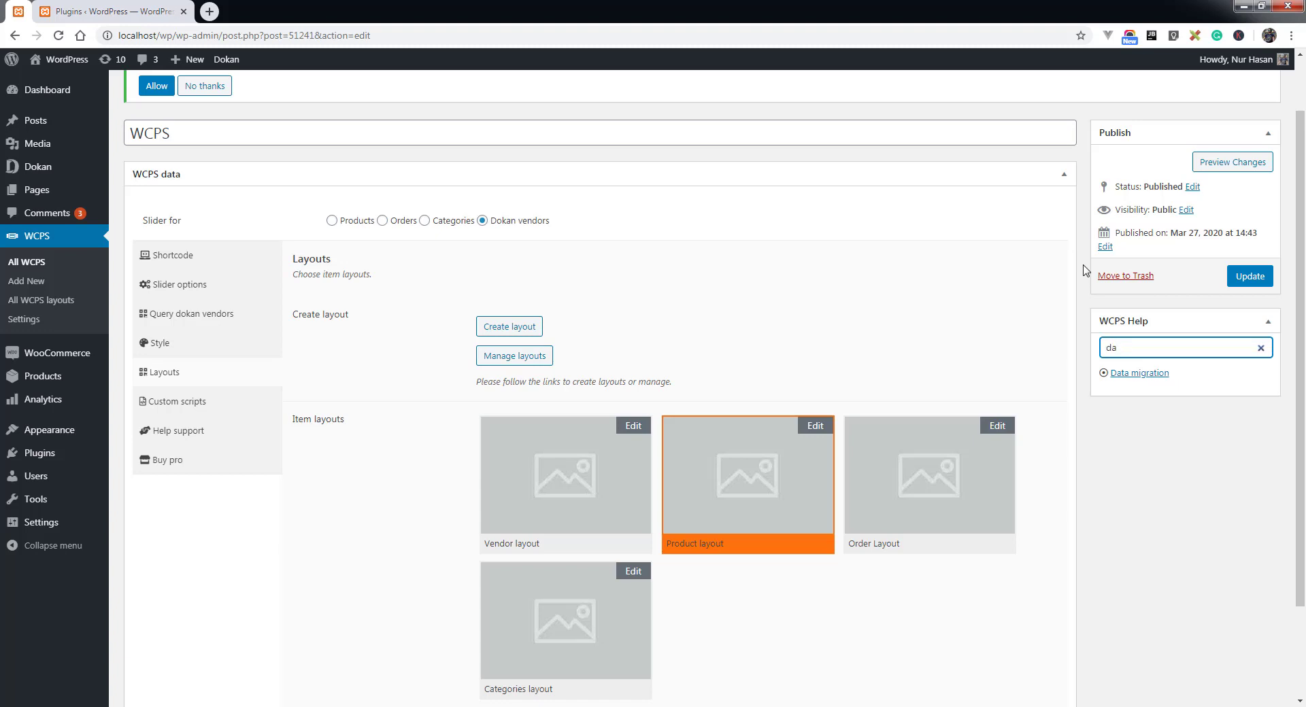
pyautogui.press('BackSpace')
pyautogui.press('BackSpace')
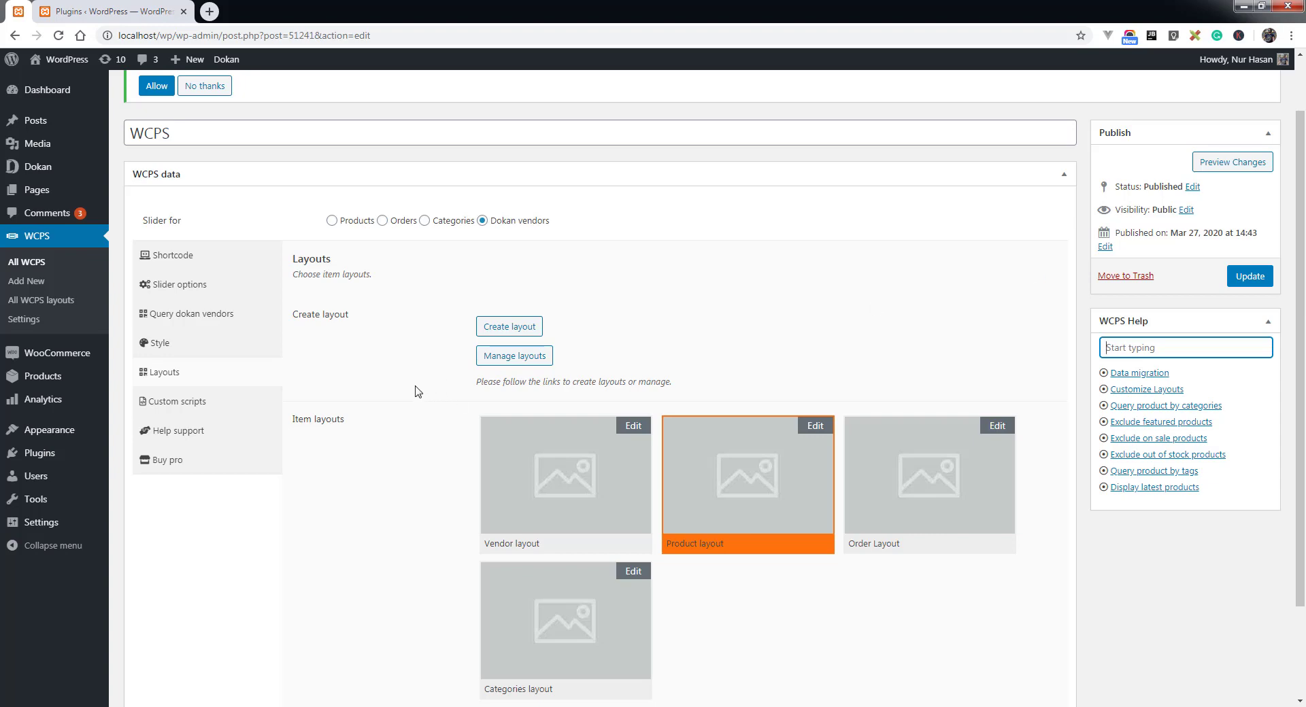
# - Open the Product layout for editing and disable the max-height rule on its layout-tags element using the browser's inspector
pyautogui.scroll(-1, 417, 387)
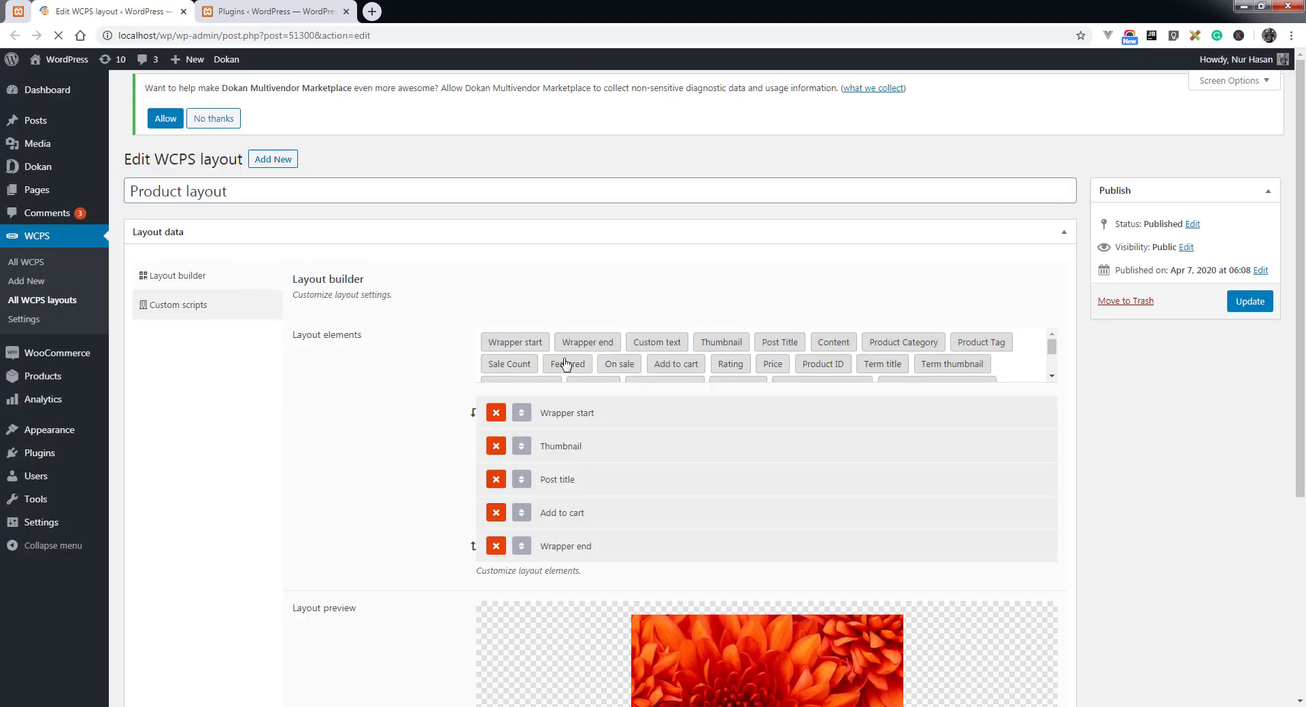
pyautogui.rightClick(1035, 373)
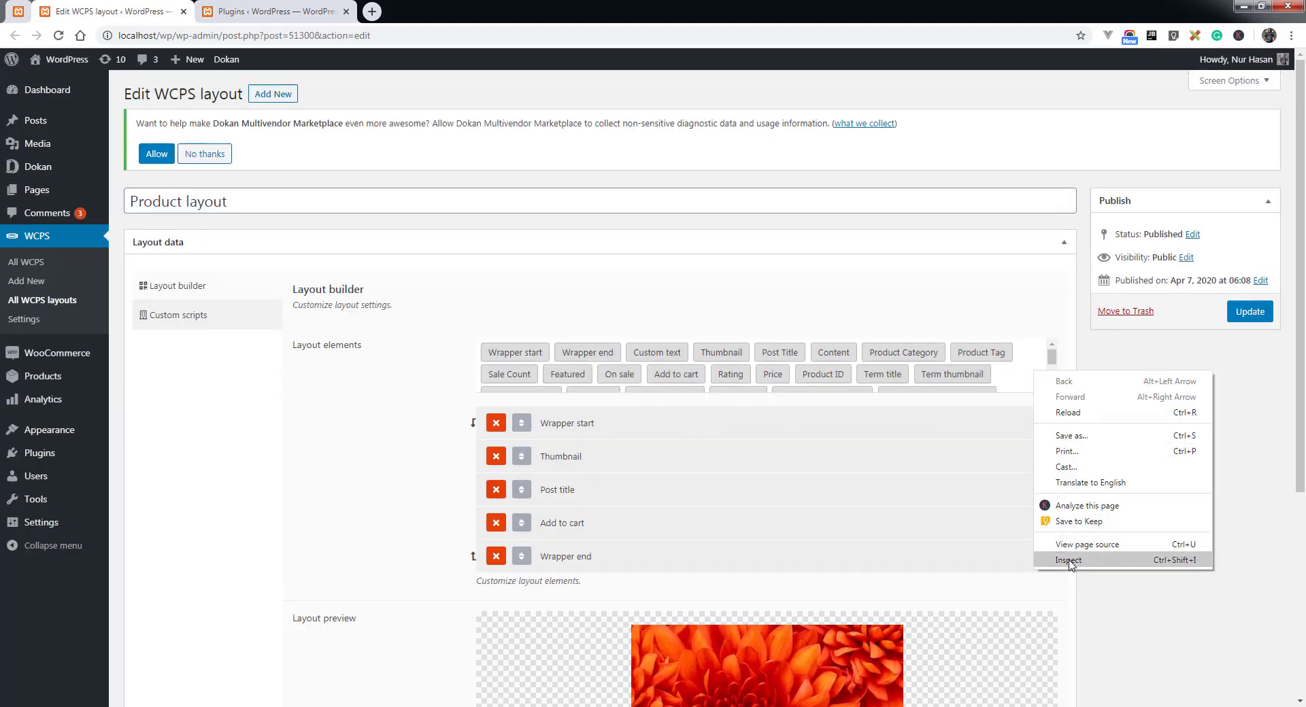
pyautogui.click(951, 471)
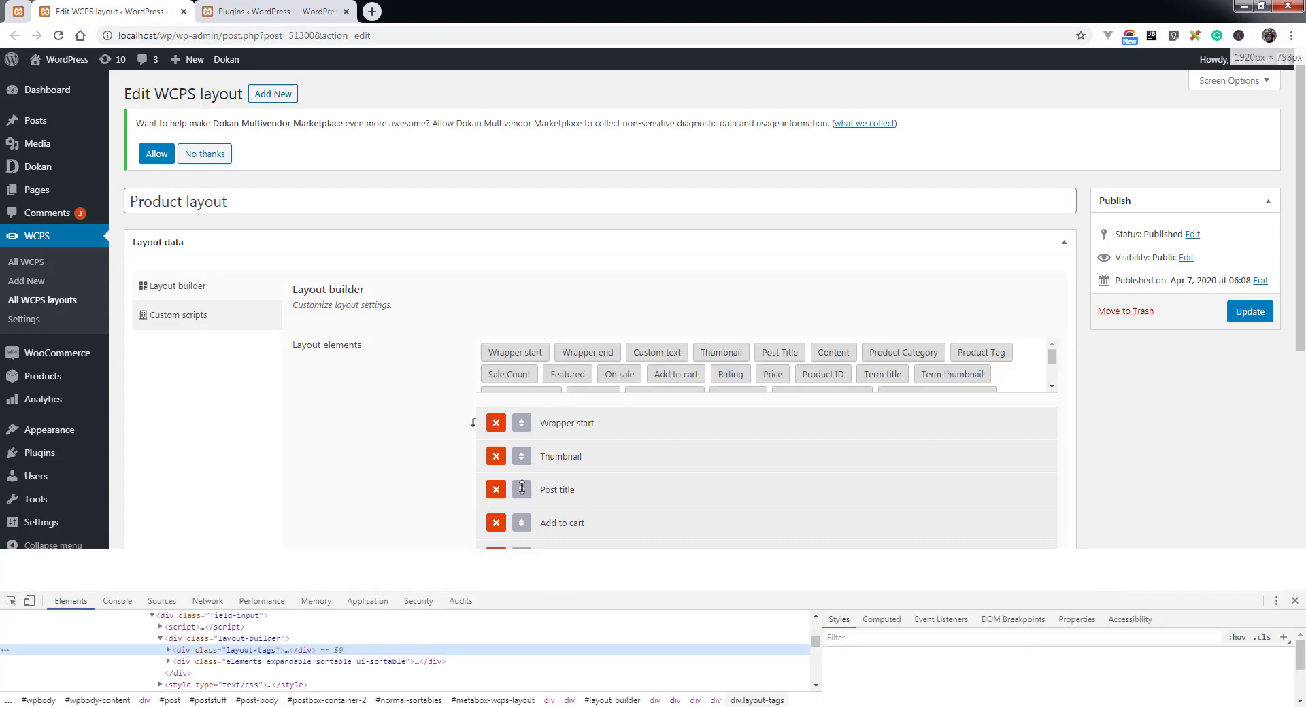
pyautogui.moveTo(517, 603); pyautogui.dragTo(522, 470)
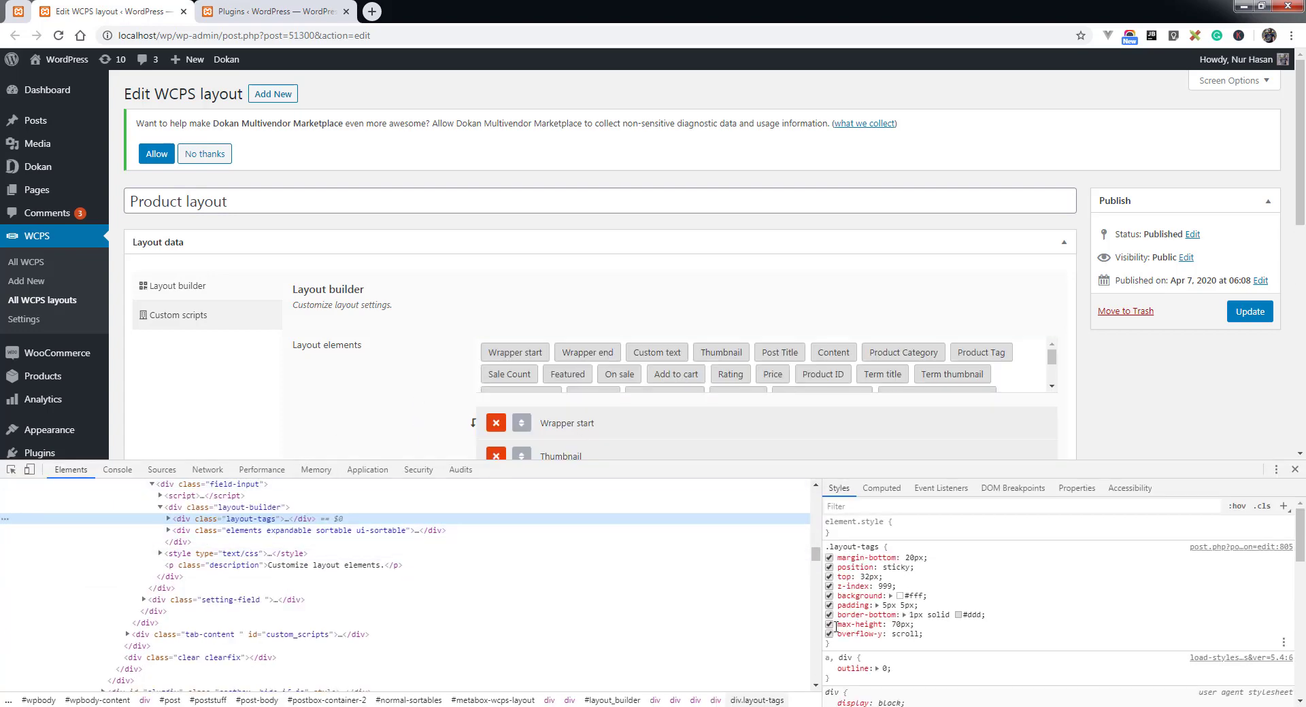
pyautogui.click(830, 624)
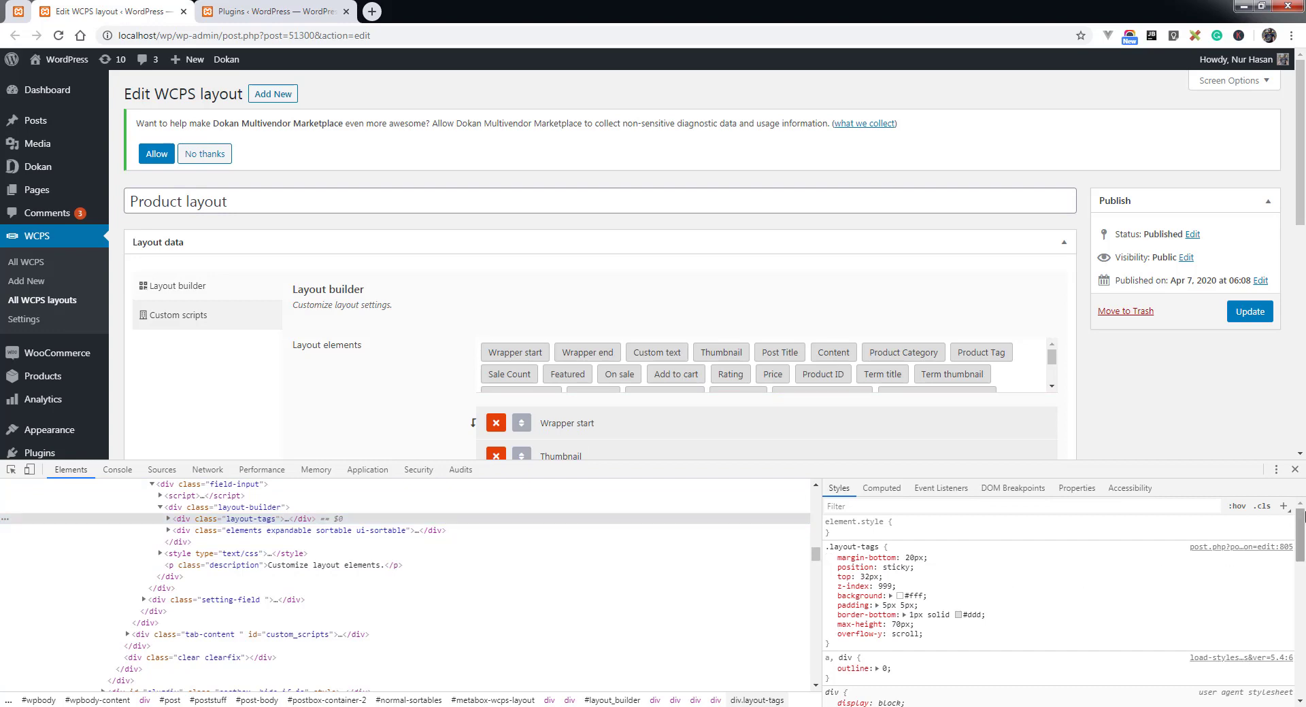
pyautogui.press('F12')
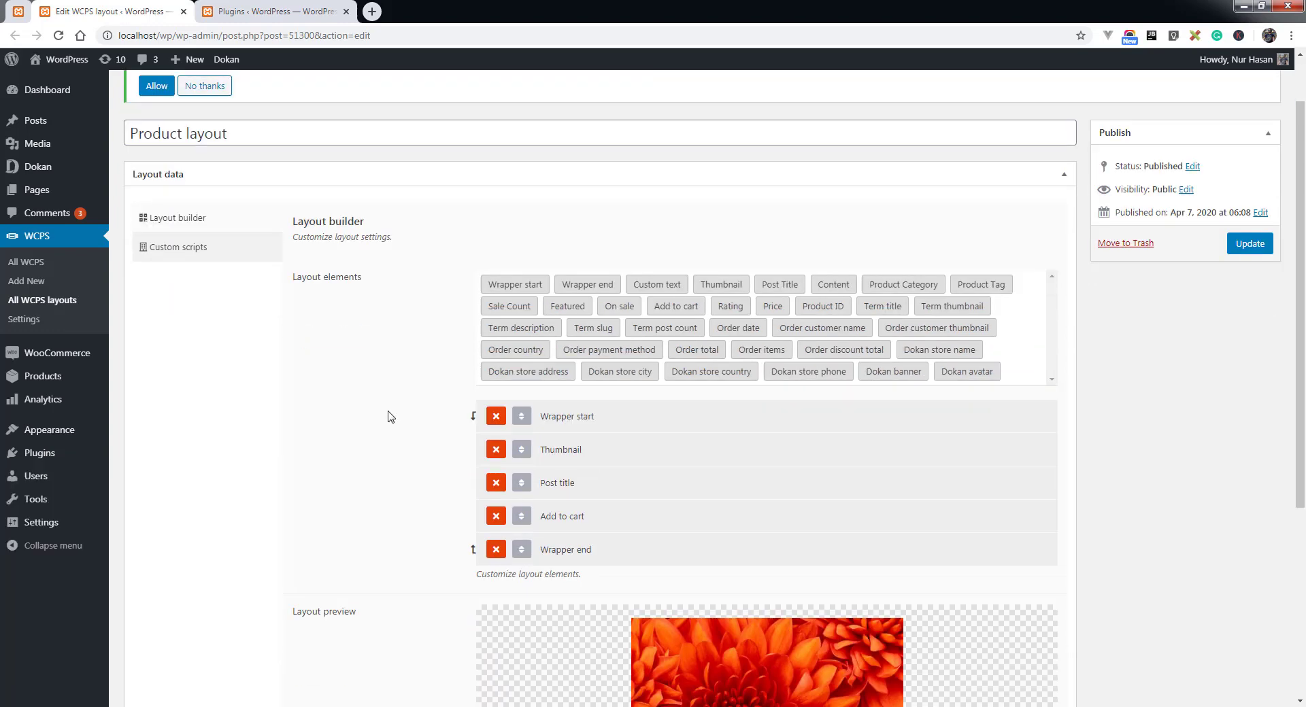
pyautogui.scroll(-1, 387, 417)
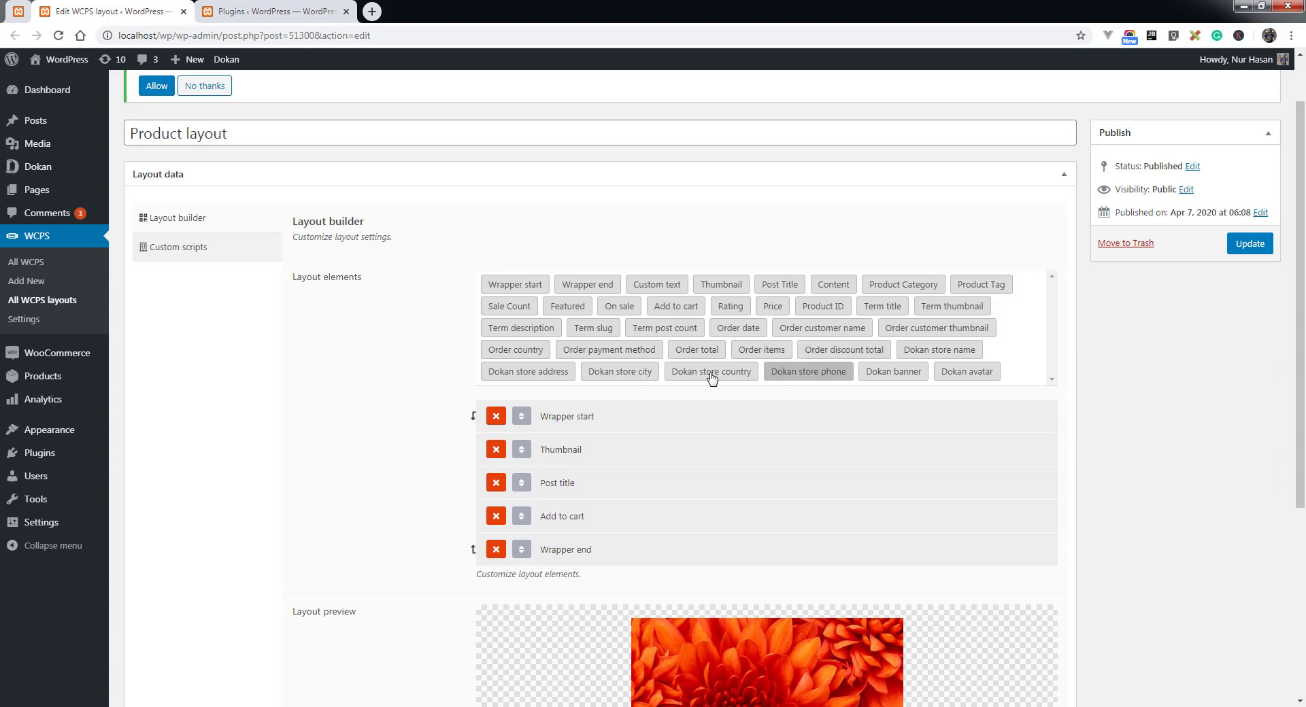
# - Open the installed plugins list in a new tab and activate the Wishlist plugin by PickPlugins
pyautogui.click(18, 11)
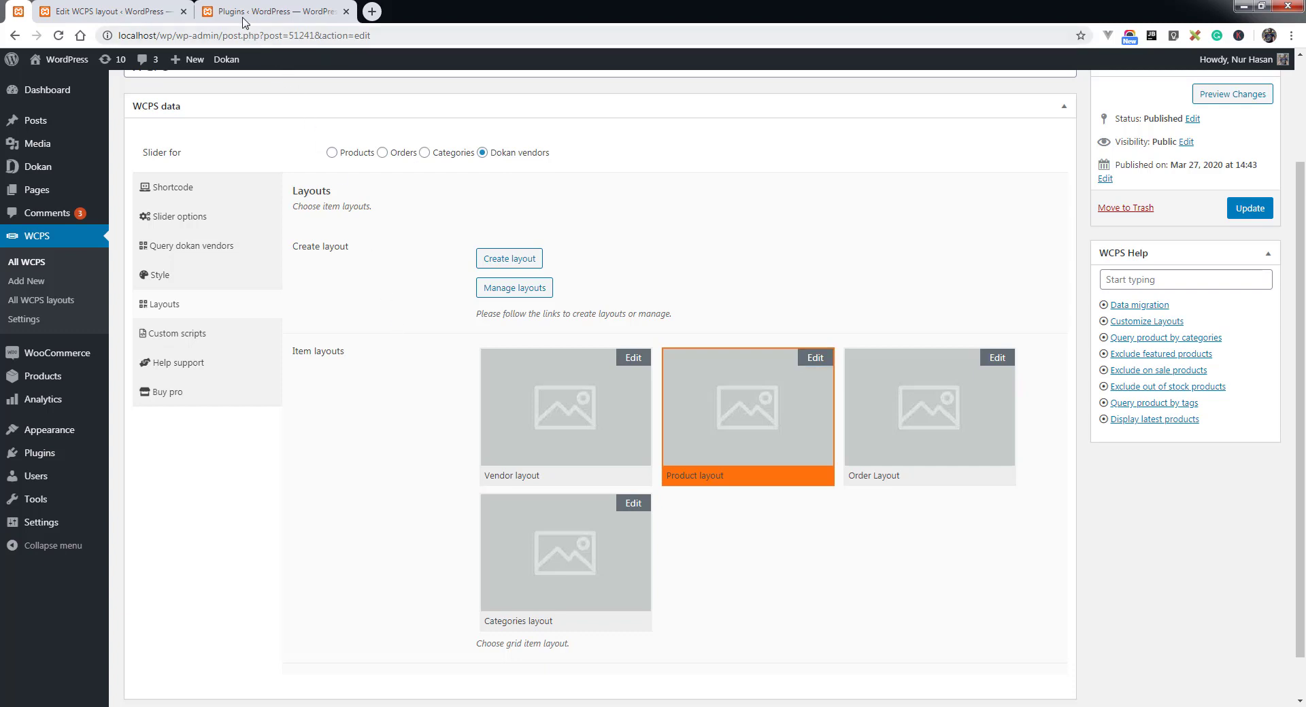
pyautogui.click(143, 15)
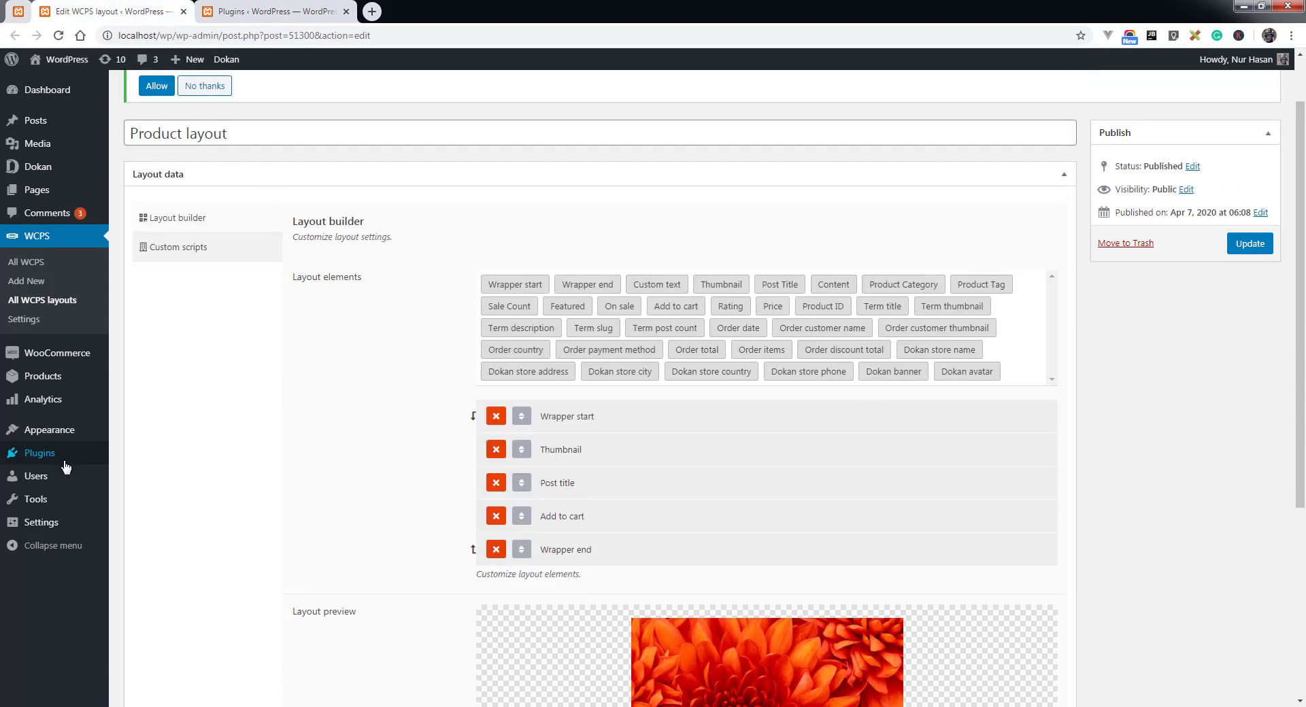
pyautogui.moveTo(44, 455)
pyautogui.middleClick(130, 457)
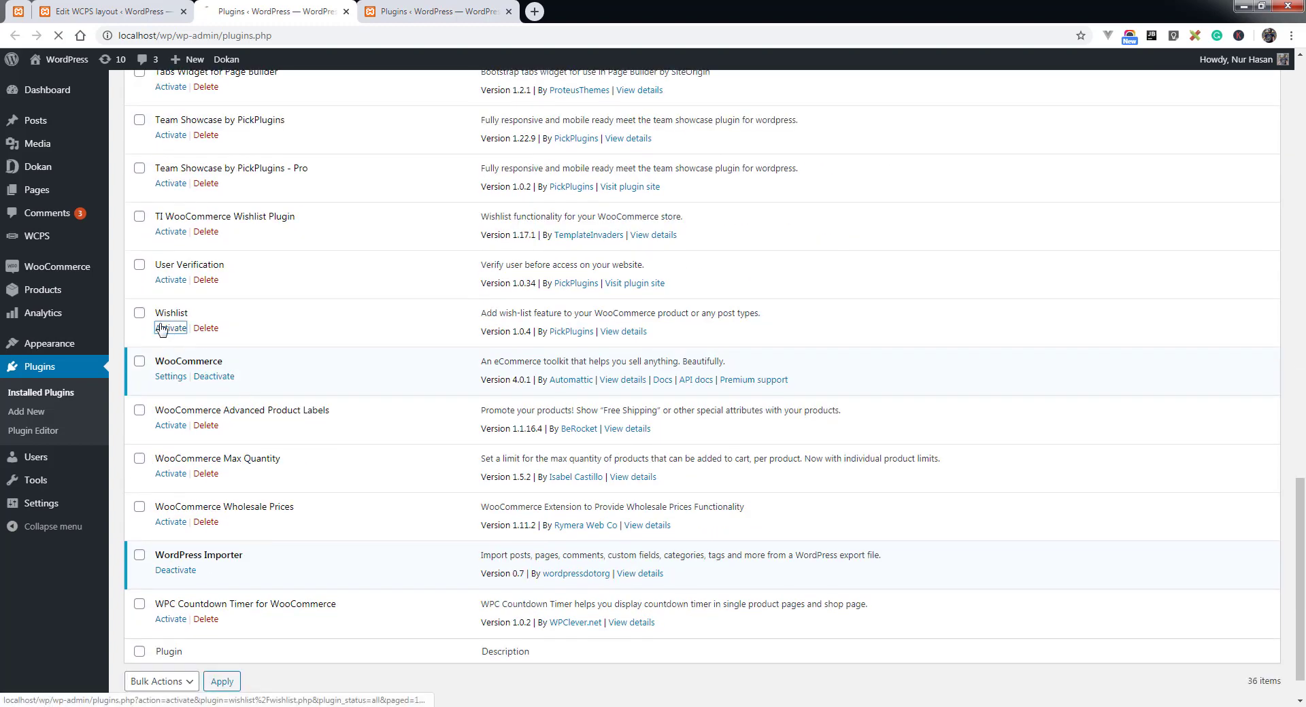
pyautogui.click(170, 328)
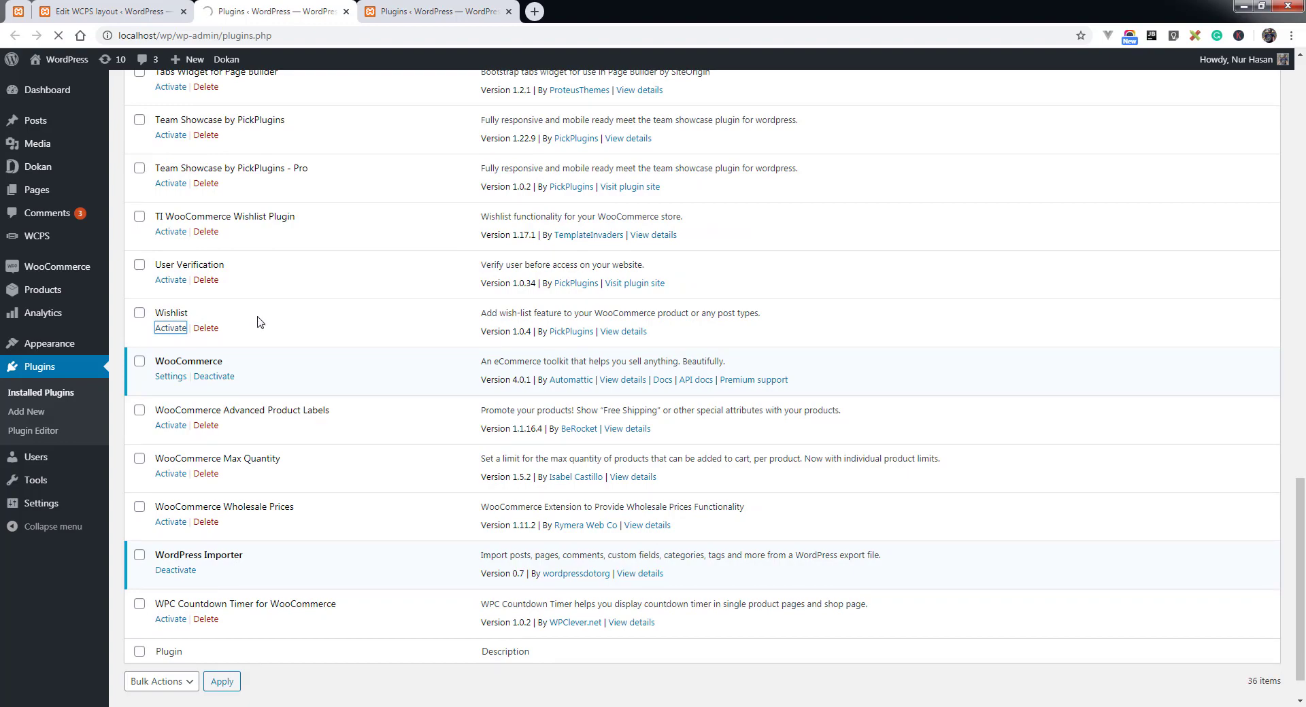
# - Activate the TI WooCommerce Wishlist Plugin
pyautogui.scroll(-7, 260, 316)
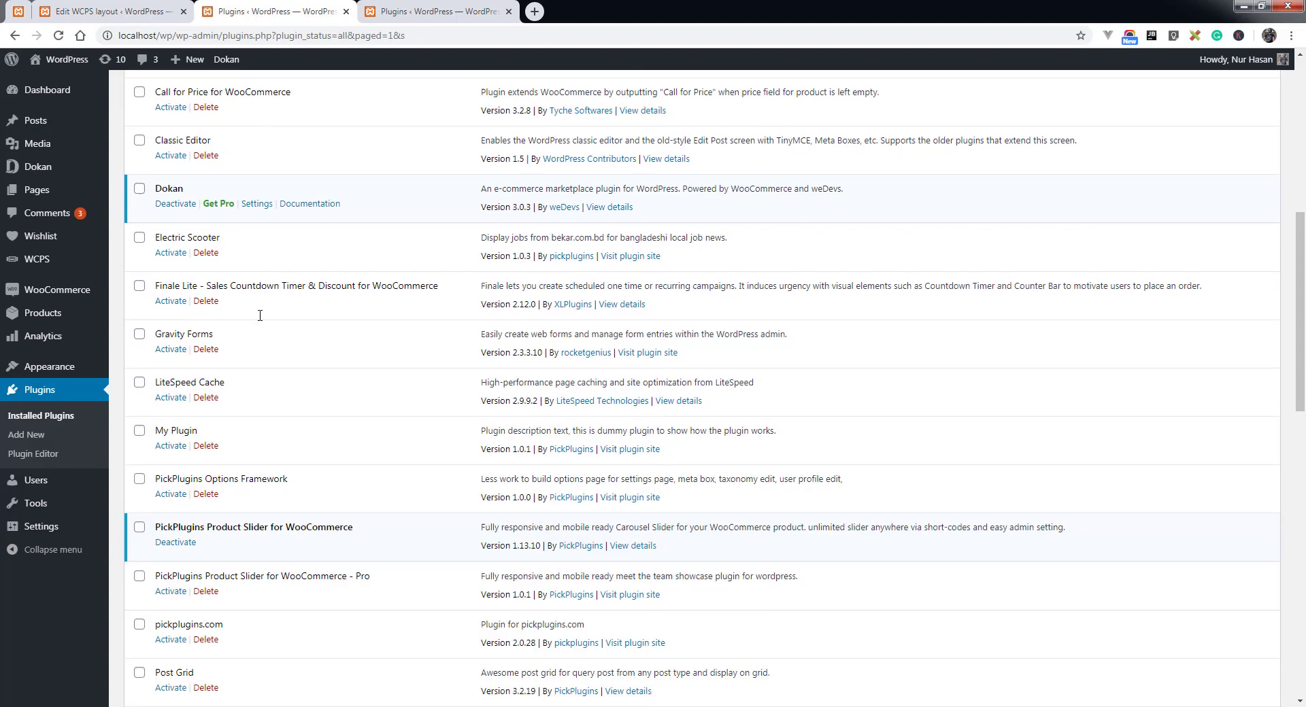
pyautogui.scroll(-12, 260, 315)
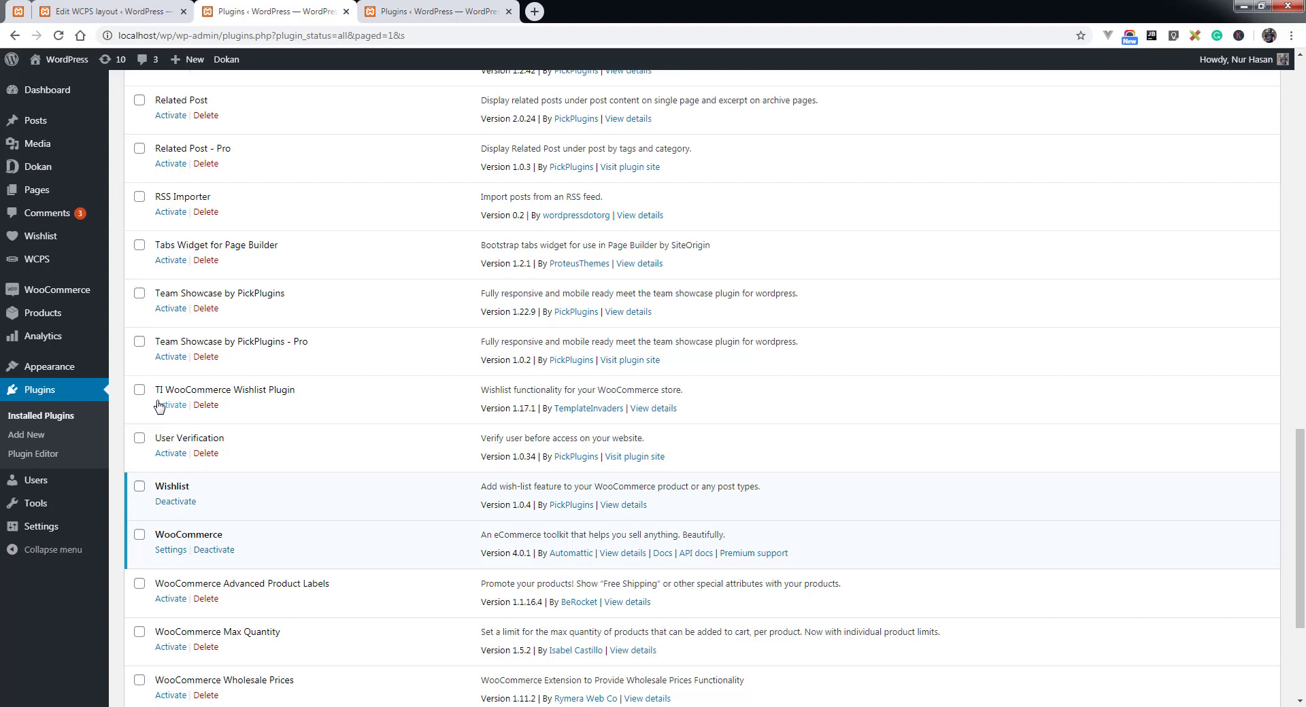
pyautogui.click(167, 406)
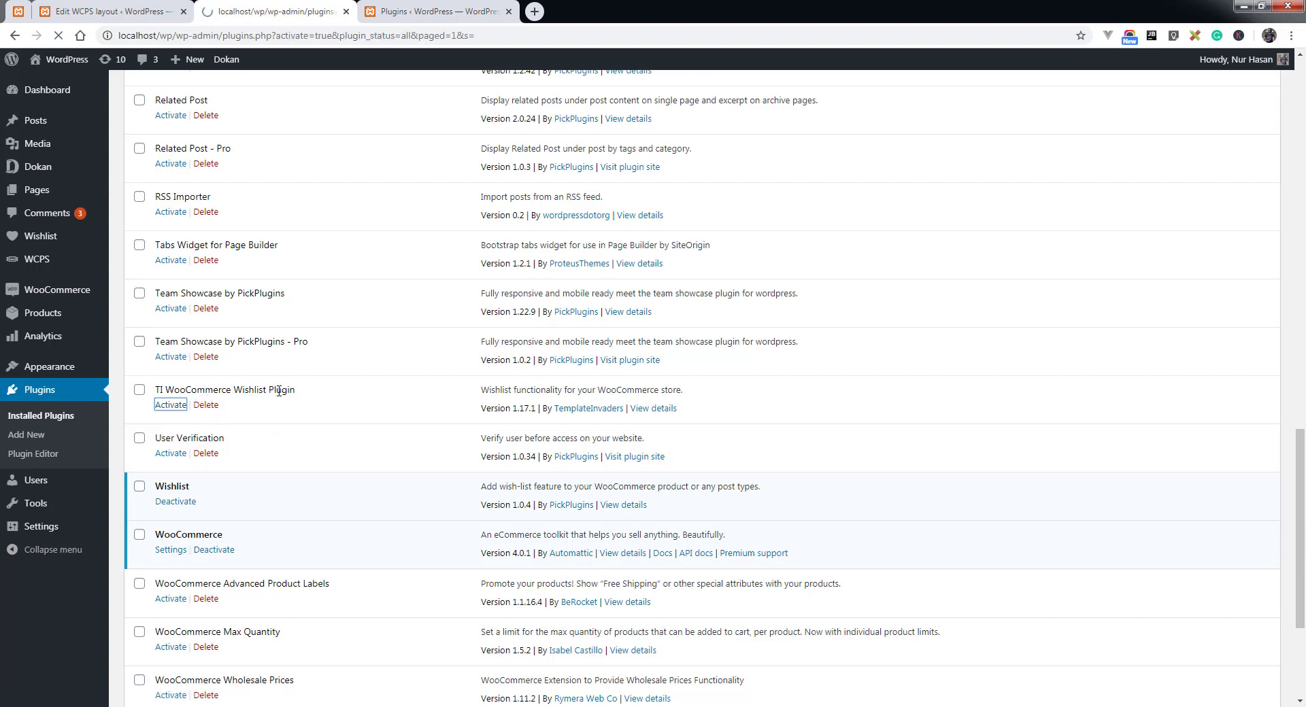
# - Add the Wishlist element to the reloaded Product layout and expand its style options
pyautogui.click(77, 9)
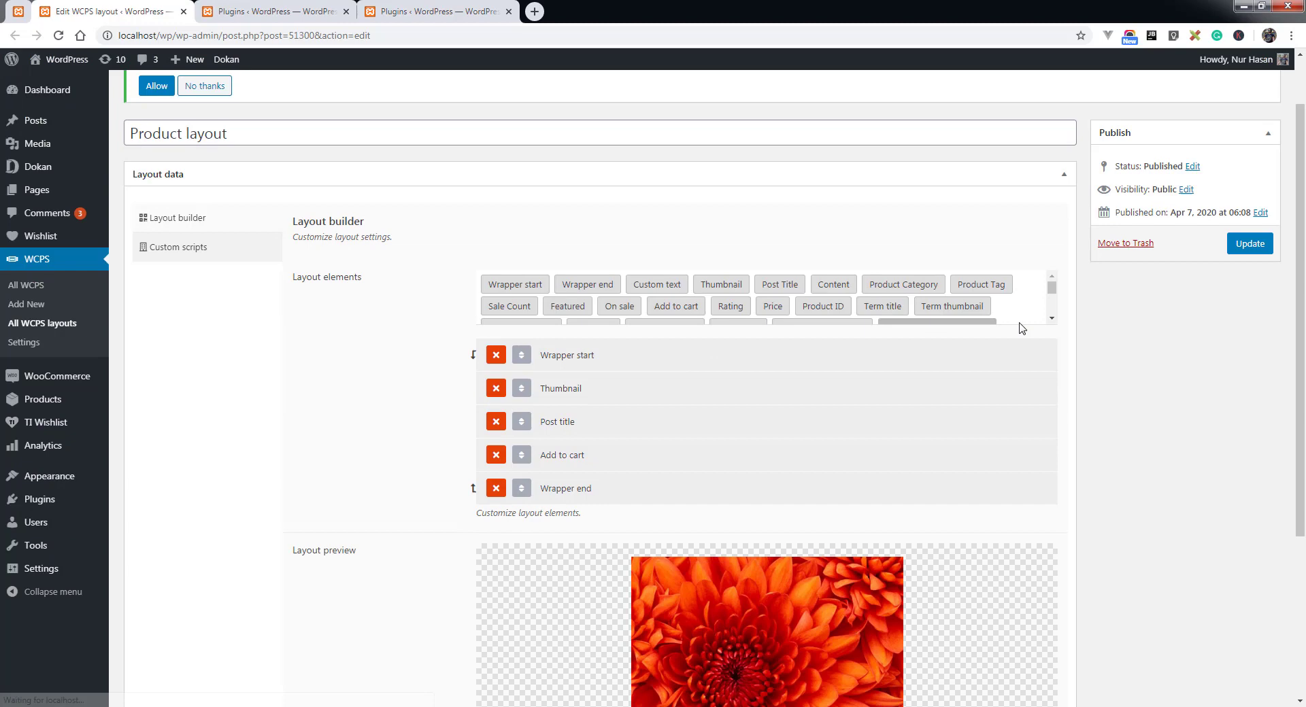
pyautogui.scroll(-2, 1020, 311)
pyautogui.rightClick(1020, 312)
pyautogui.scroll(-2, 1021, 307)
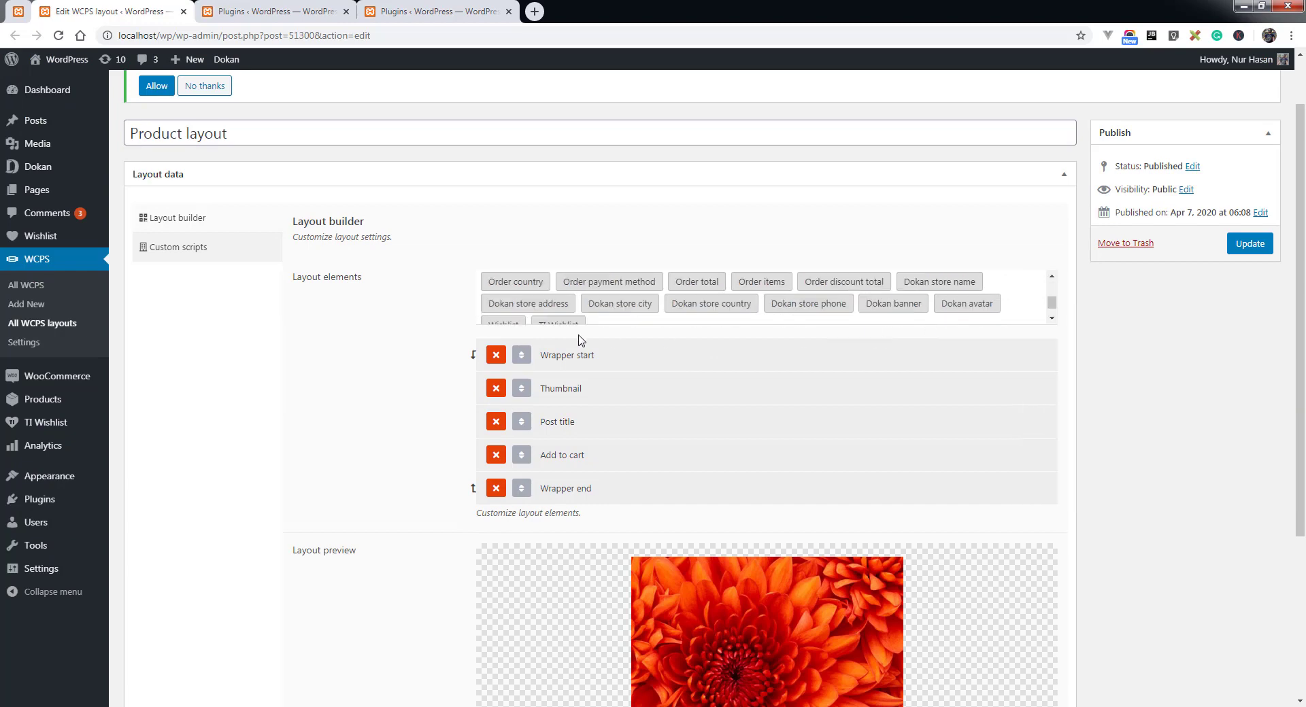
pyautogui.scroll(-1, 551, 321)
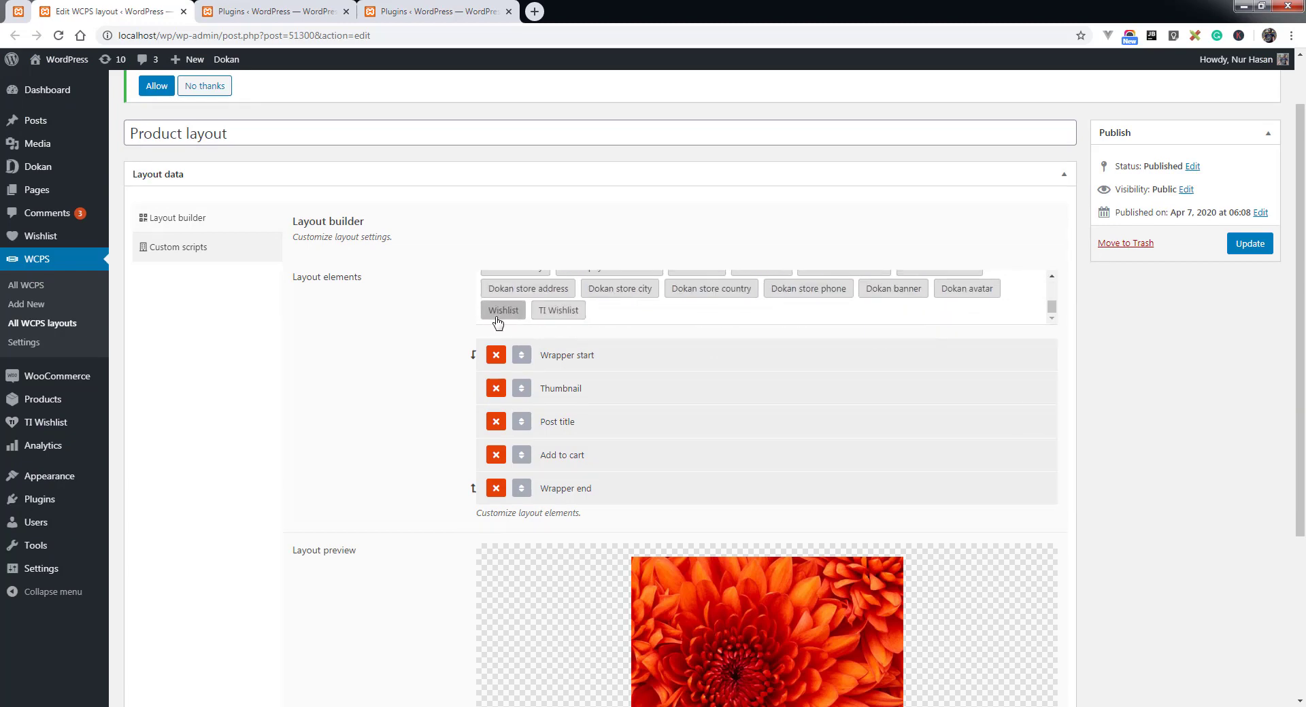
pyautogui.click(502, 314)
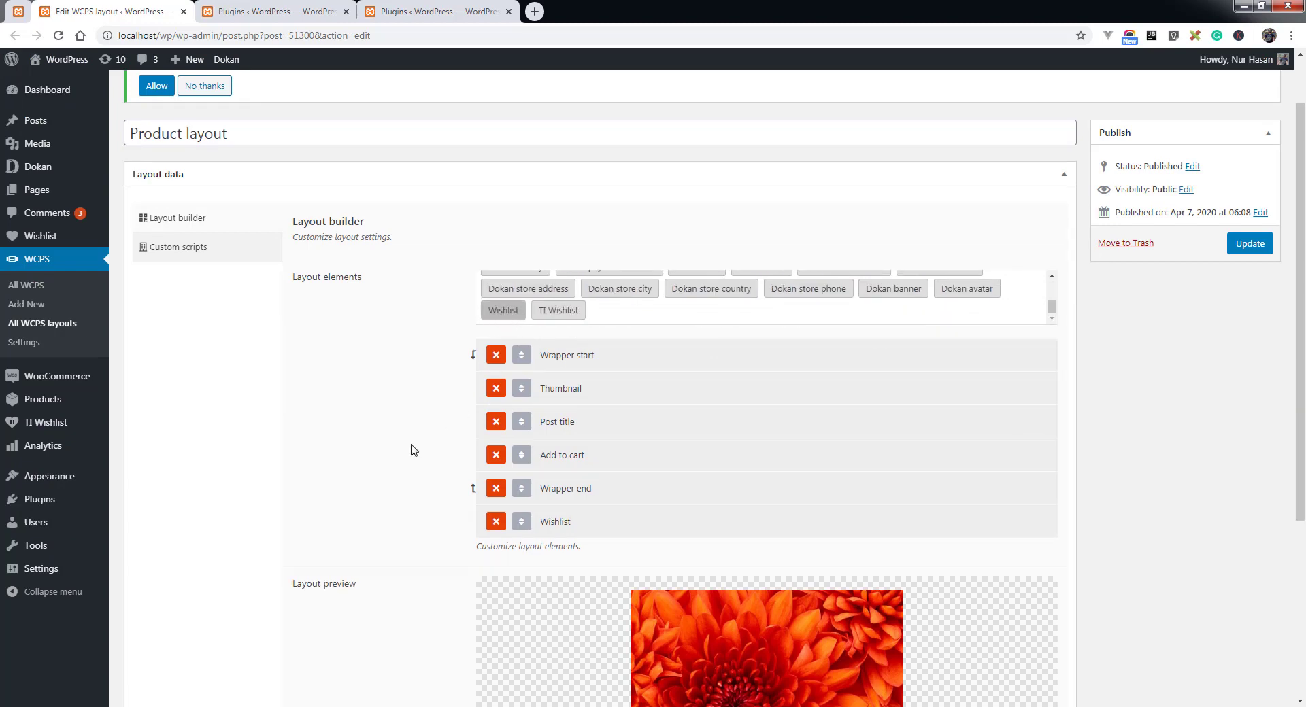
pyautogui.click(552, 523)
pyautogui.scroll(-3, 663, 500)
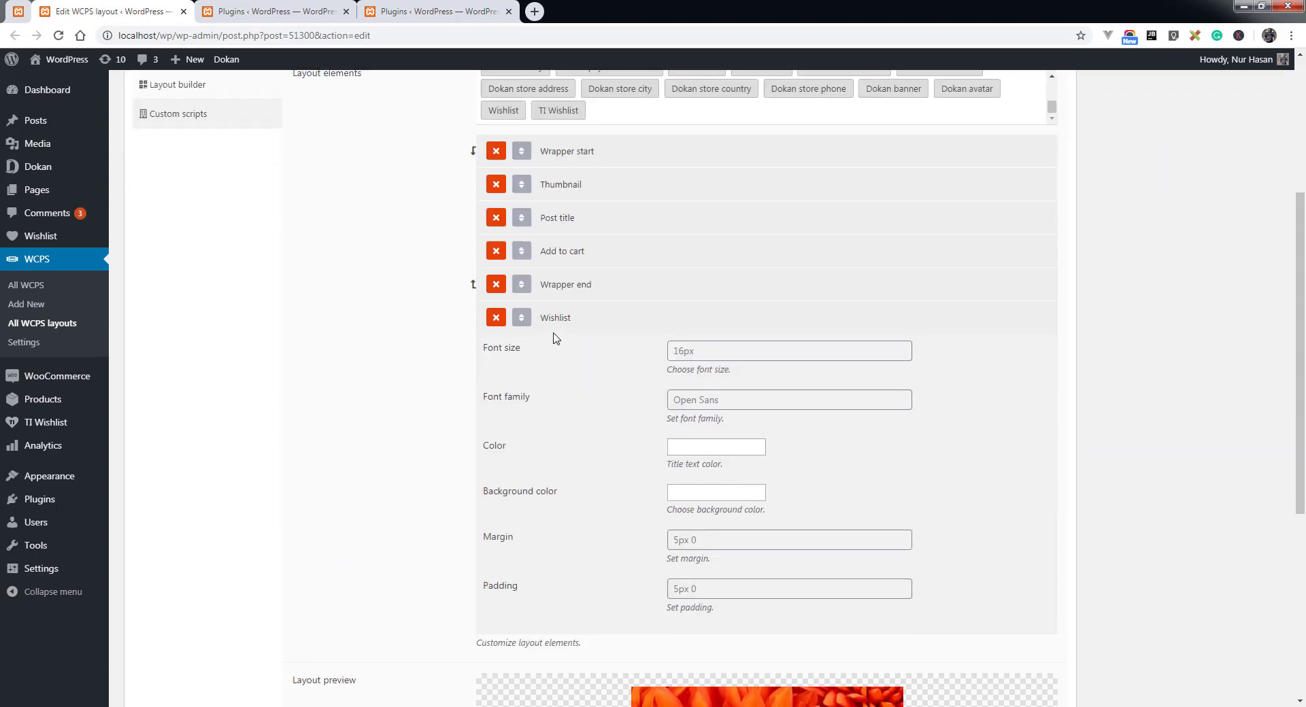
# - Remove the Wishlist element from the Product layout and look through the available layout elements
pyautogui.click(495, 318)
pyautogui.scroll(3, 412, 408)
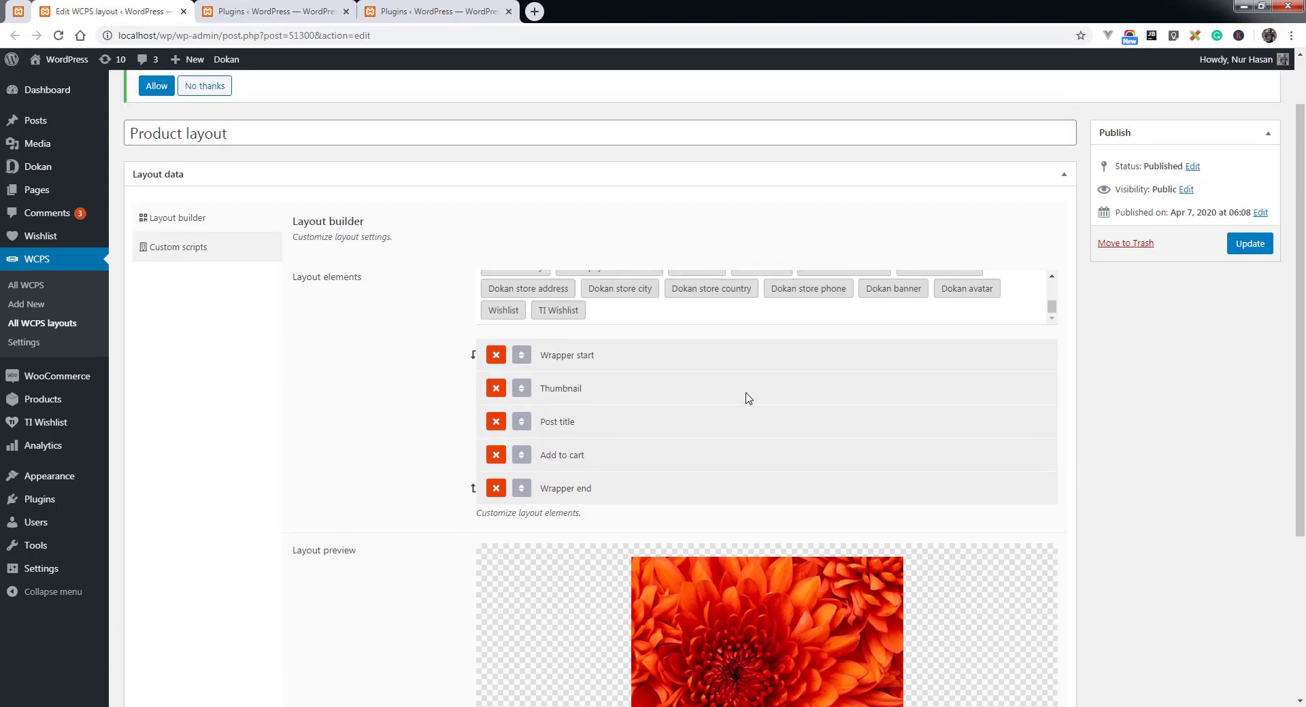
pyautogui.scroll(3, 681, 304)
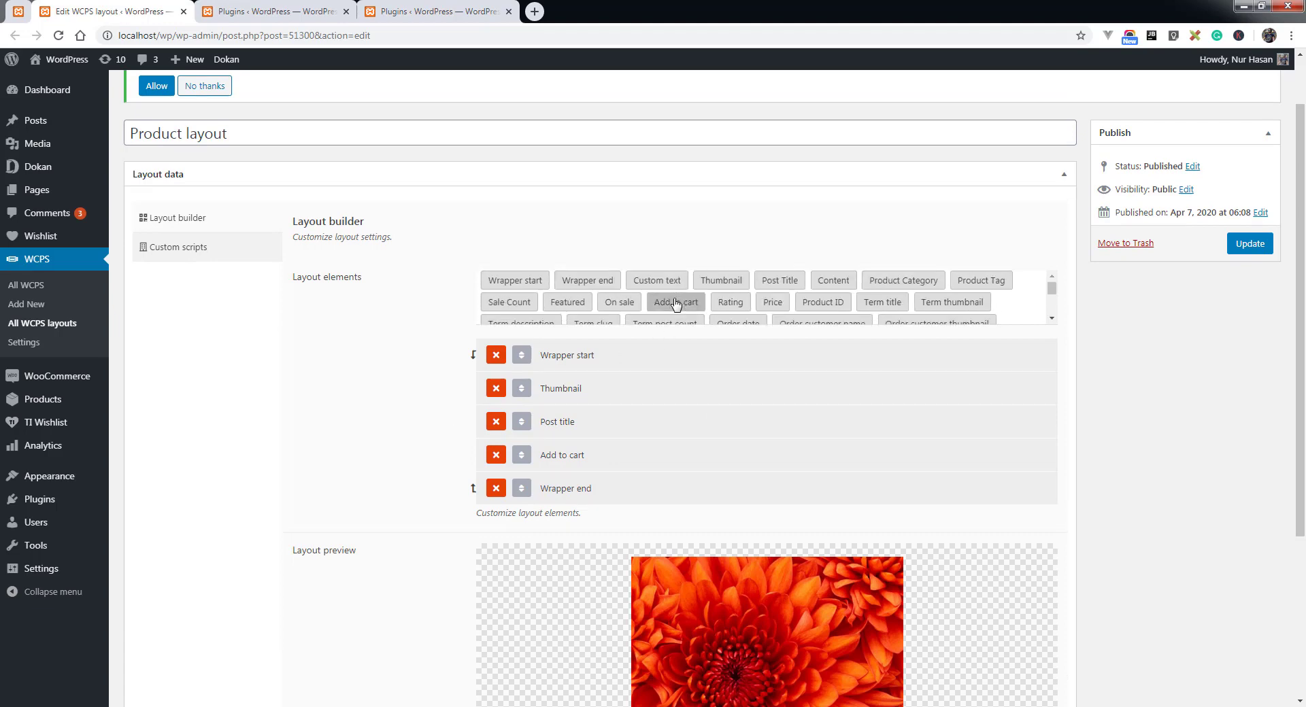
pyautogui.scroll(-5, 676, 304)
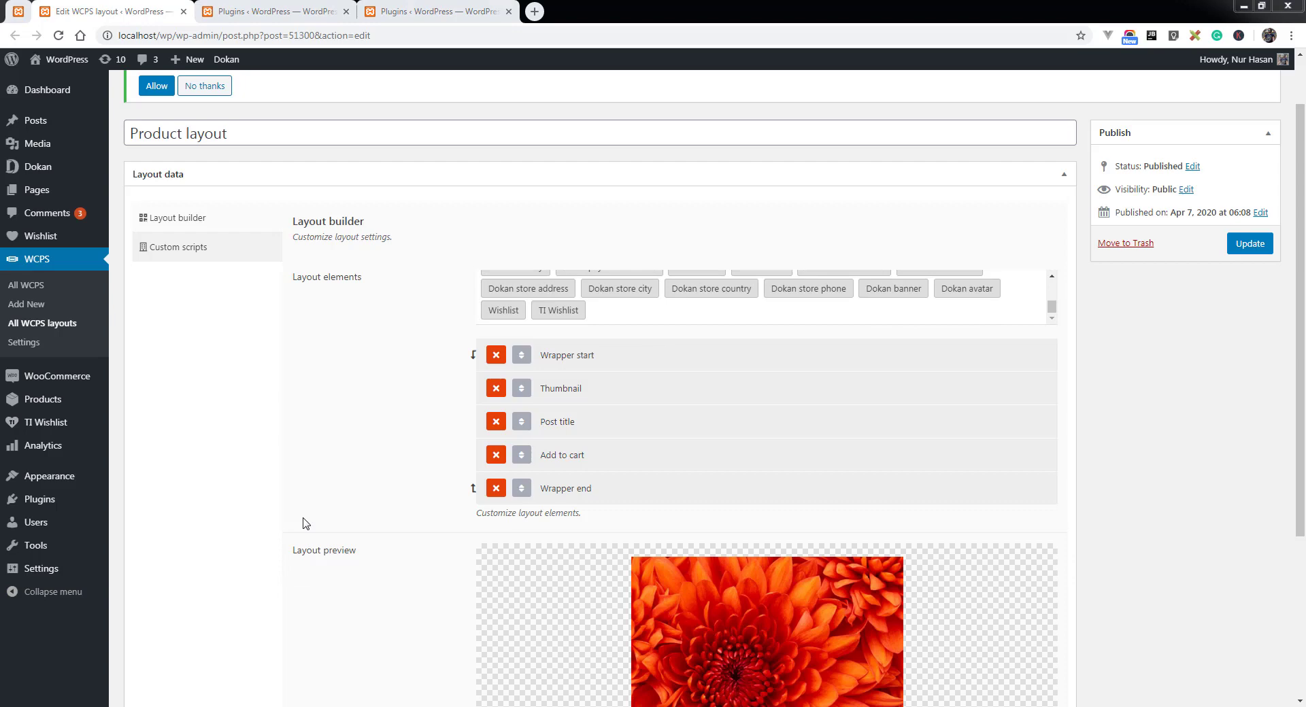
# - Open the readme file from the woocommerce-products-slider folder in the local WordPress plugins directory and switch to it in PhpStorm
pyautogui.click(167, 582)
pyautogui.scroll(3, 327, 333)
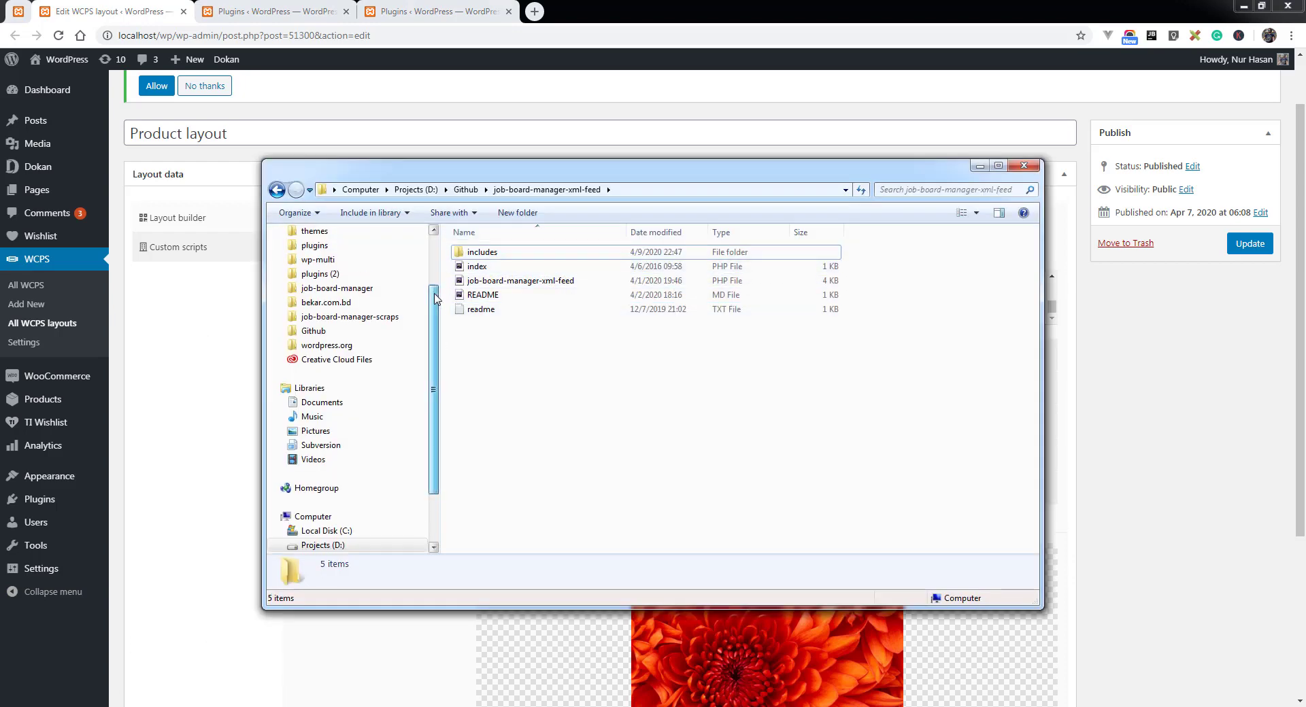
pyautogui.click(503, 296)
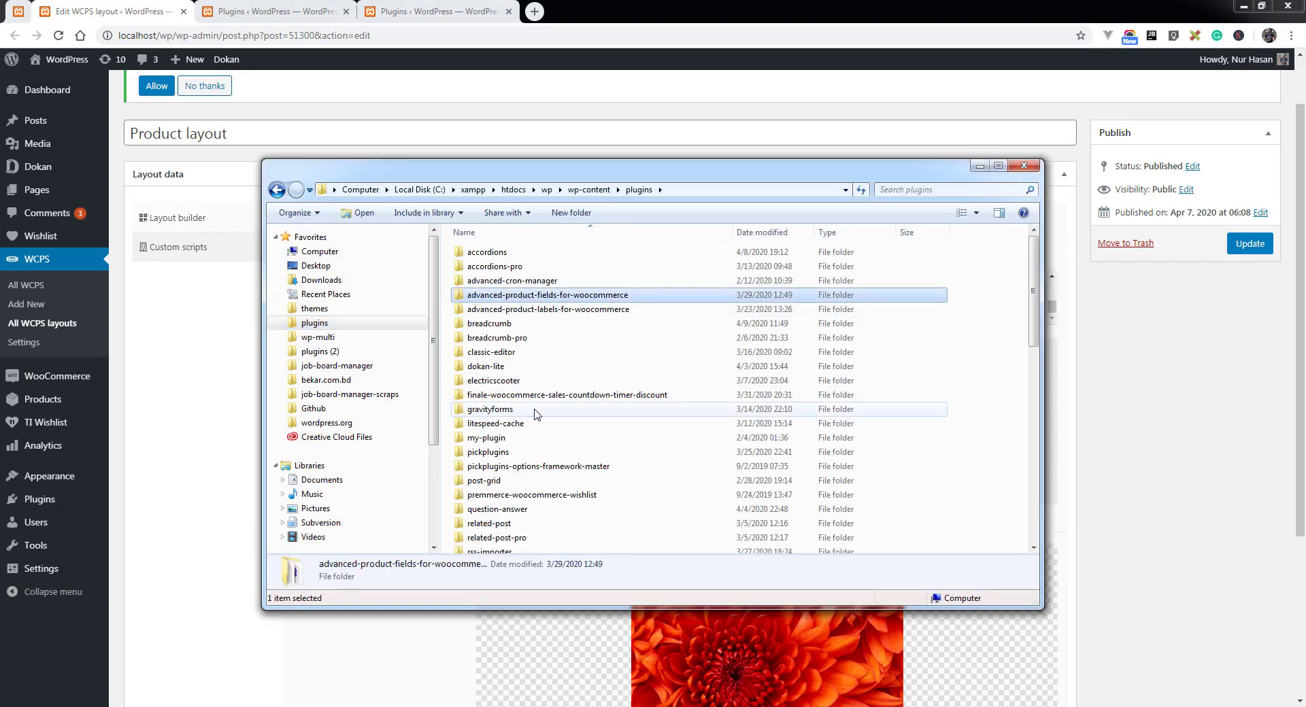
pyautogui.scroll(-8, 555, 350)
pyautogui.doubleClick(523, 317)
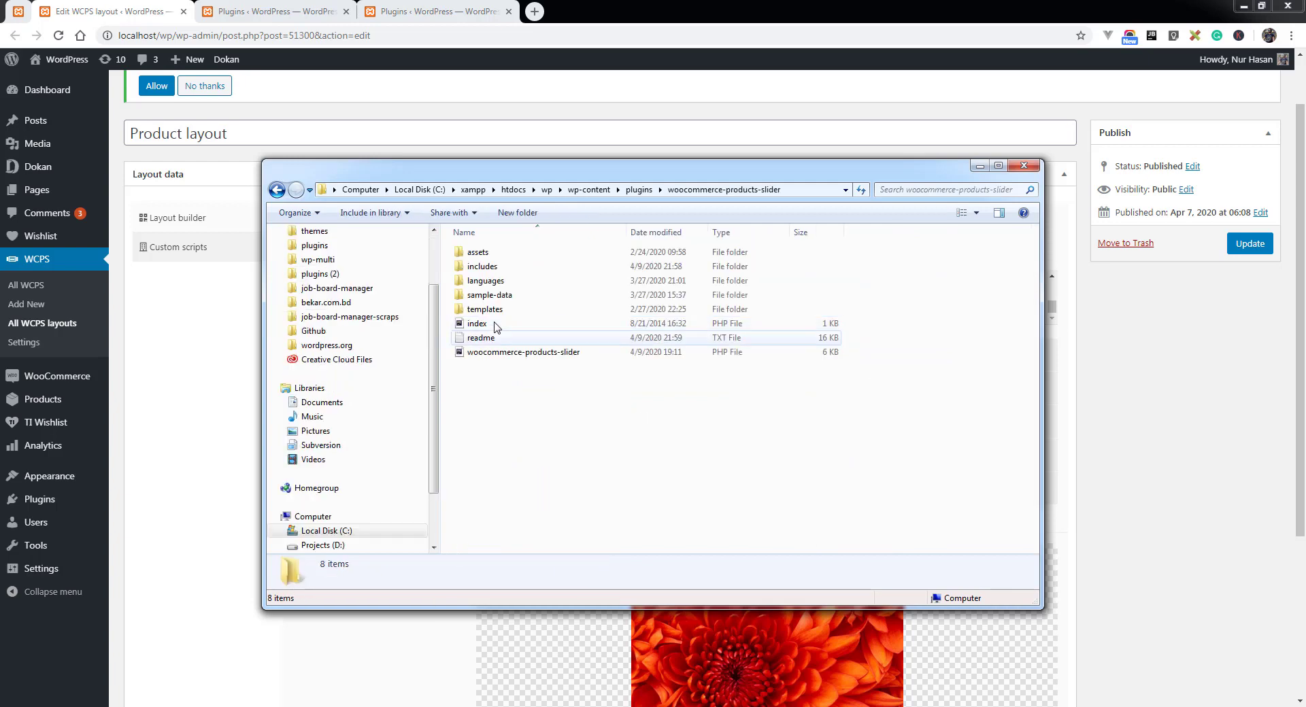
pyautogui.click(486, 337)
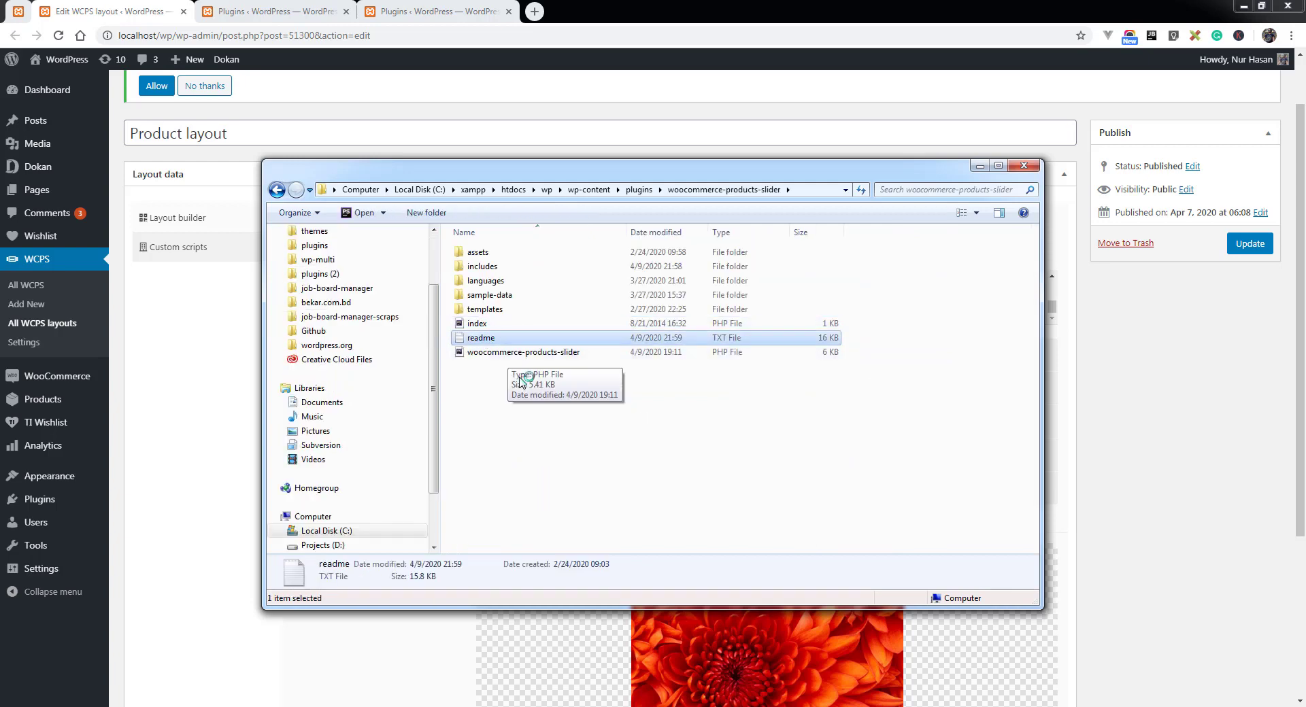
pyautogui.click(978, 166)
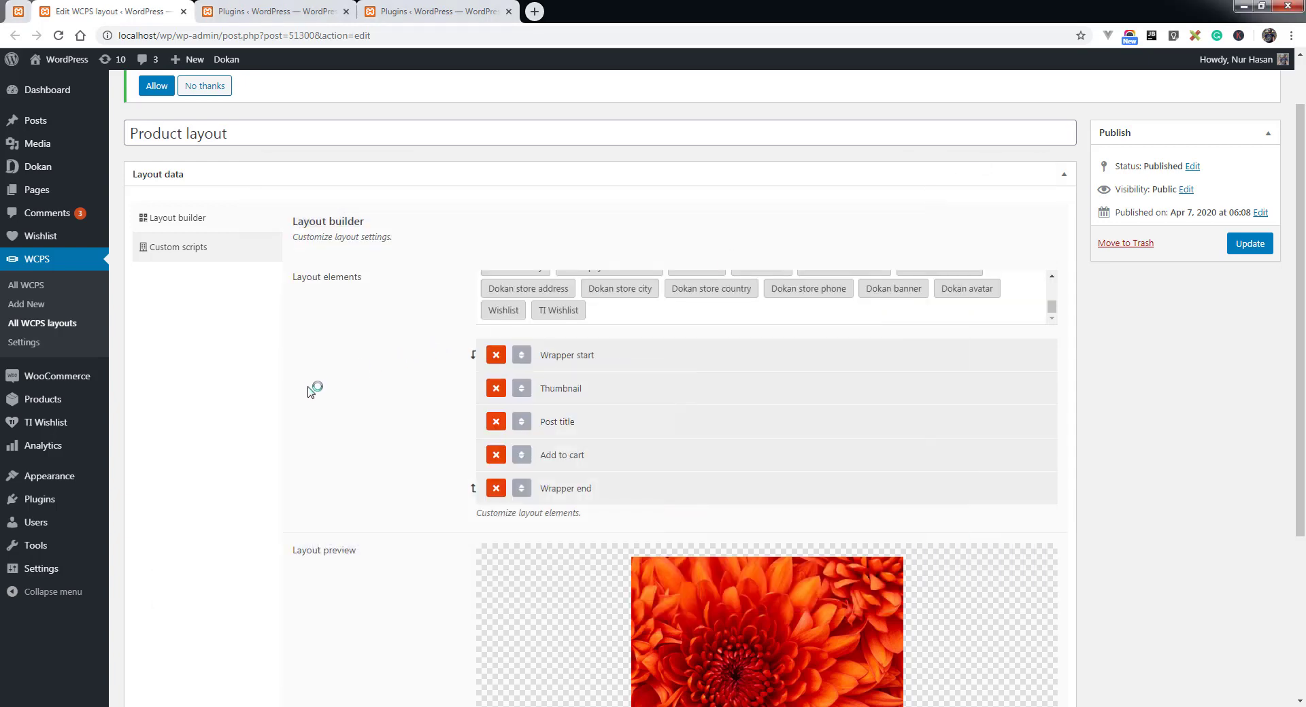
pyautogui.hotkey('alt', 'Tab')
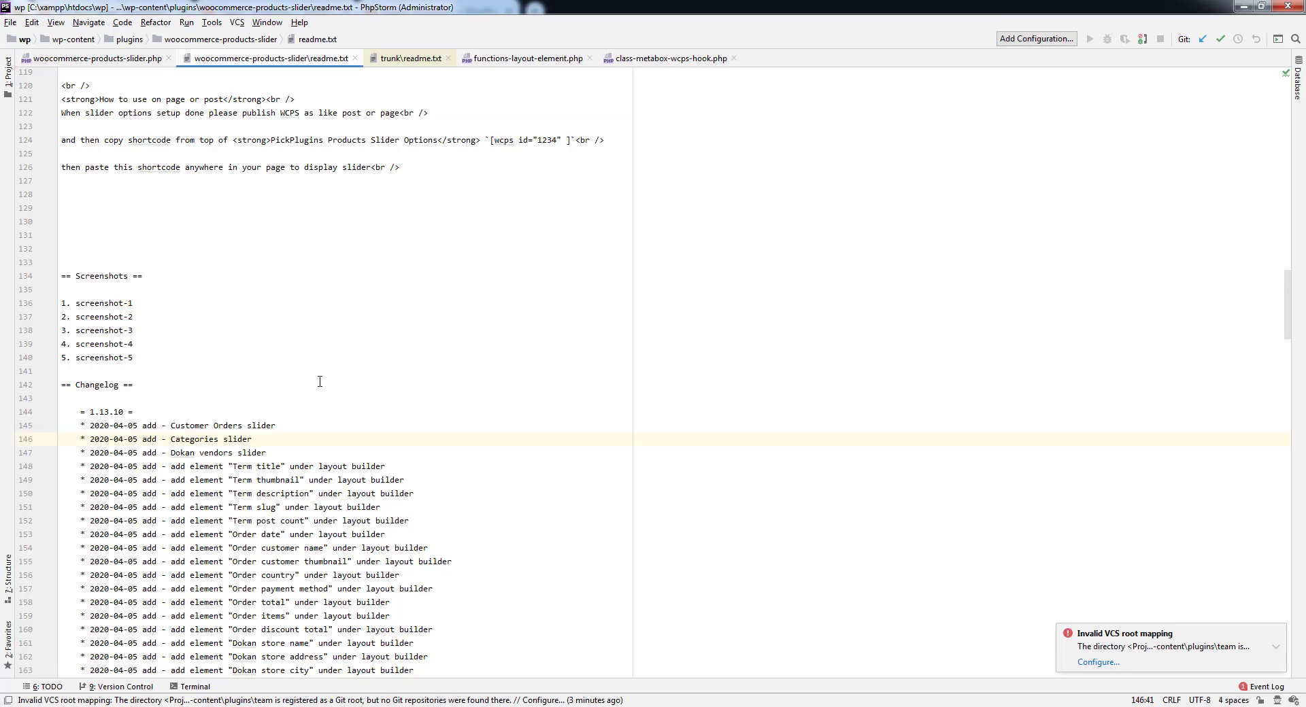
# - Examine the version 1.13.10 changelog entries for new slider types, layout builder elements and supported plugins
pyautogui.scroll(-3, 190, 335)
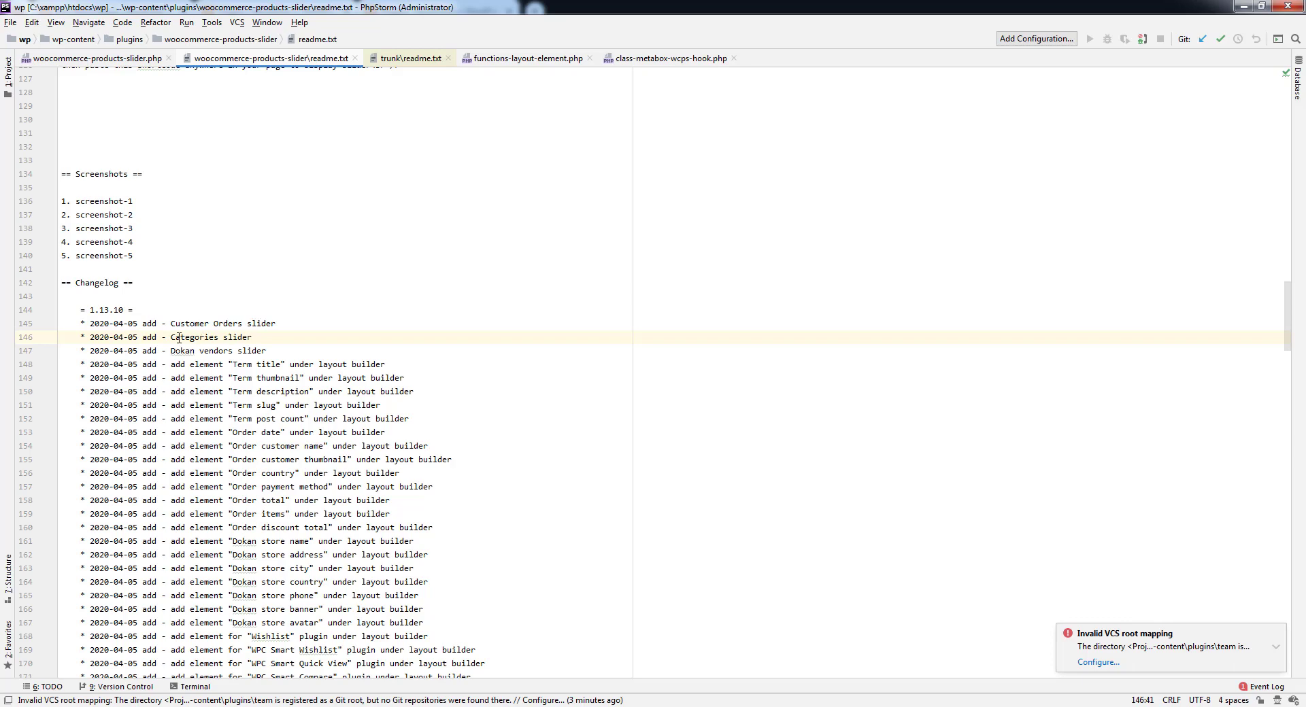
pyautogui.scroll(-7, 269, 357)
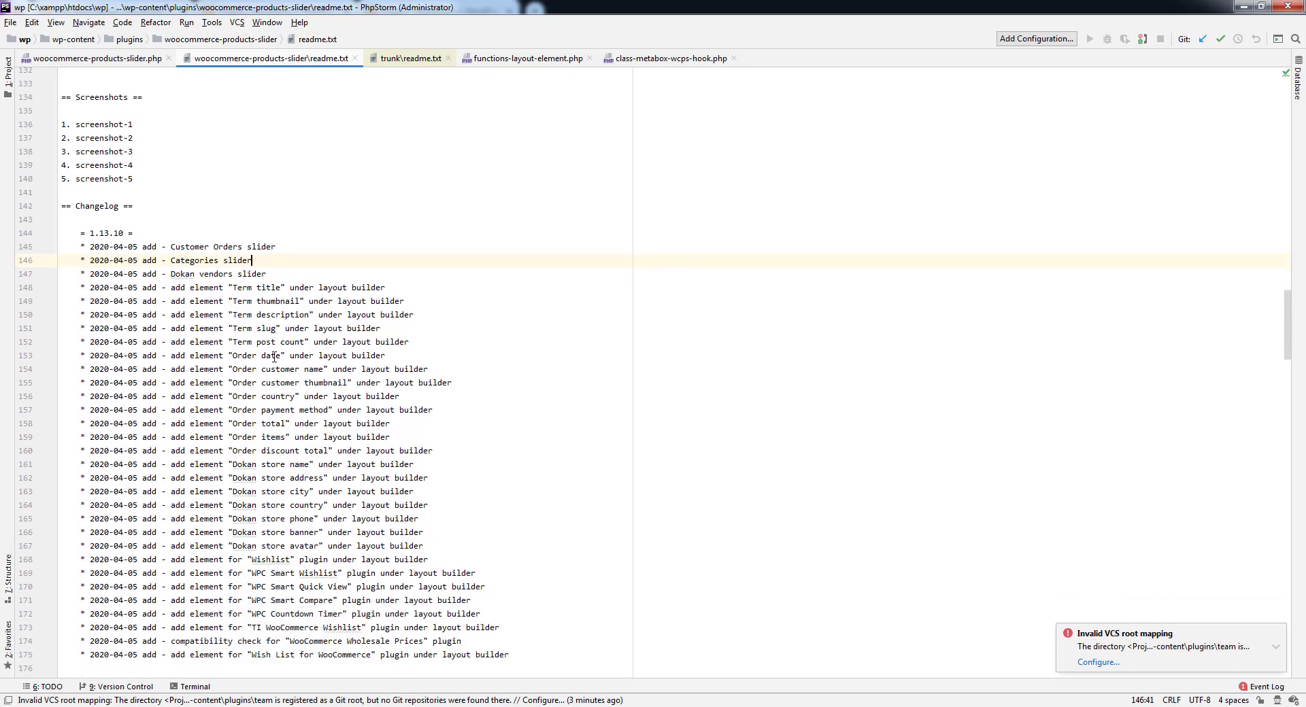
pyautogui.scroll(2, 274, 357)
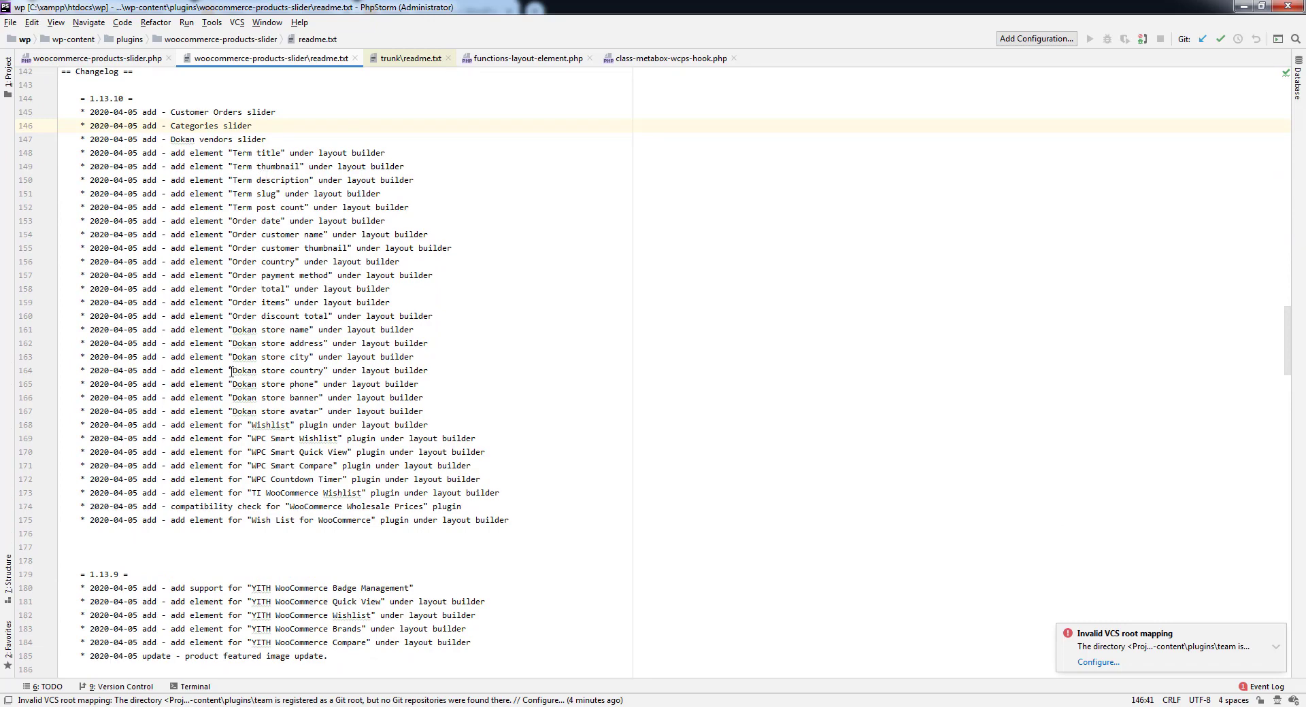
pyautogui.scroll(-3, 261, 403)
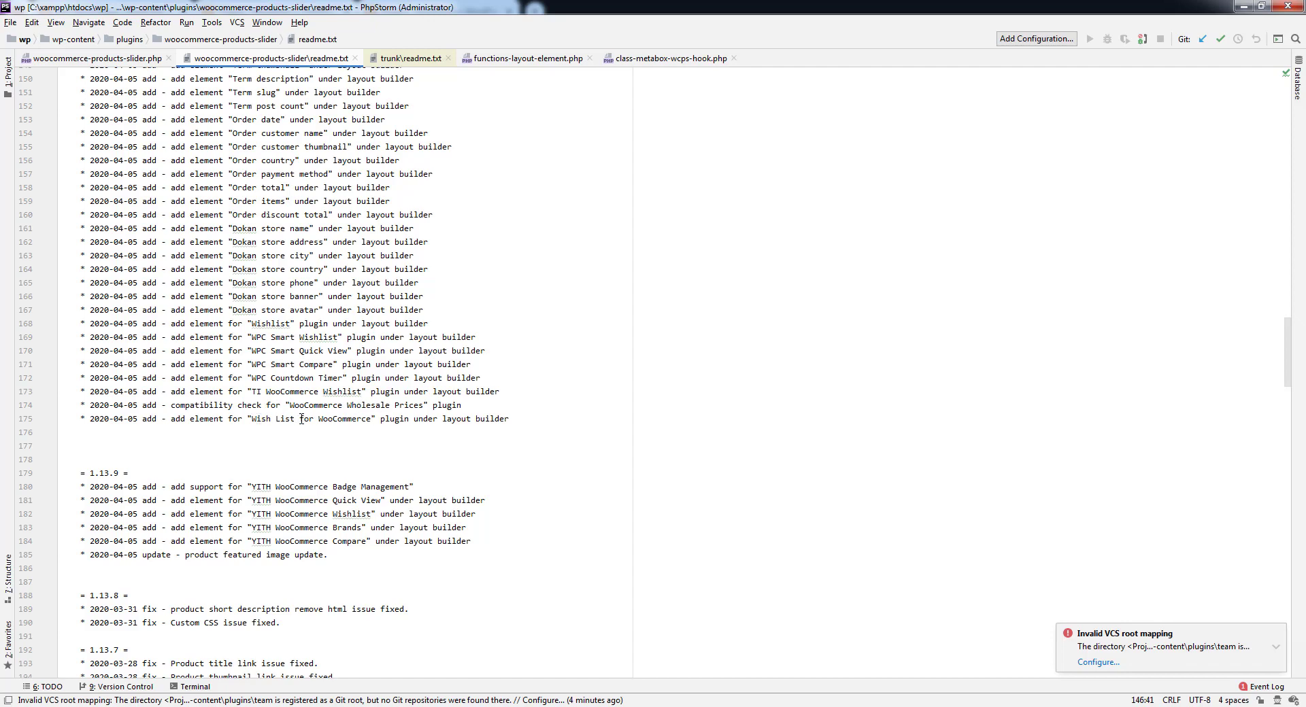
pyautogui.scroll(-2, 347, 420)
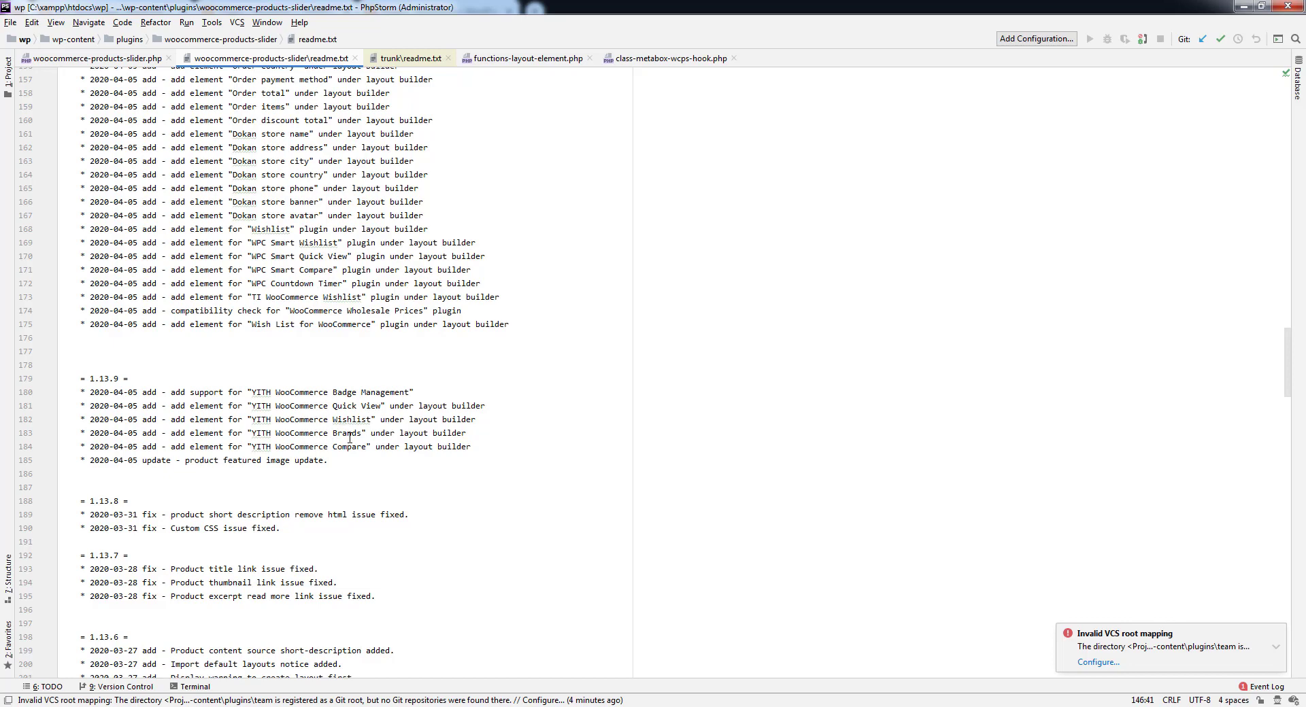
# - Highlight the changelog entries upward from the end of the version 1.13.9 section to review the recent additions
pyautogui.click(317, 474)
pyautogui.scroll(4, 340, 331)
pyautogui.hotkey('shift', 'Up')
pyautogui.hotkey('shift', 'Up')
pyautogui.hotkey('shift', 'Up')
pyautogui.hotkey('shift', 'Up')
pyautogui.hotkey('shift', 'Up')
pyautogui.hotkey('shift', 'Up')
pyautogui.hotkey('shift', 'Up')
pyautogui.hotkey('shift', 'Up')
pyautogui.hotkey('shift', 'Up')
pyautogui.hotkey('shift', 'Up')
pyautogui.hotkey('shift', 'Up')
pyautogui.hotkey('shift', 'Up')
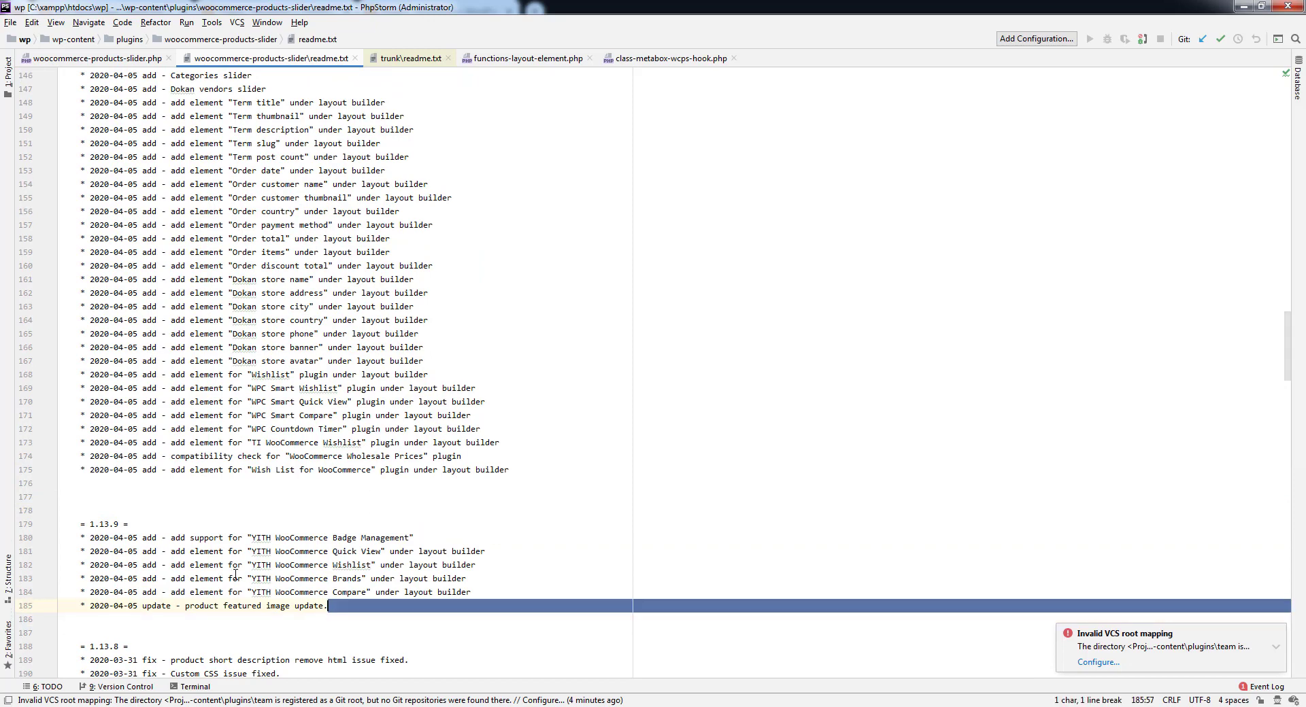
pyautogui.moveTo(51, 400); pyautogui.dragTo(23, 114)
pyautogui.click(337, 238)
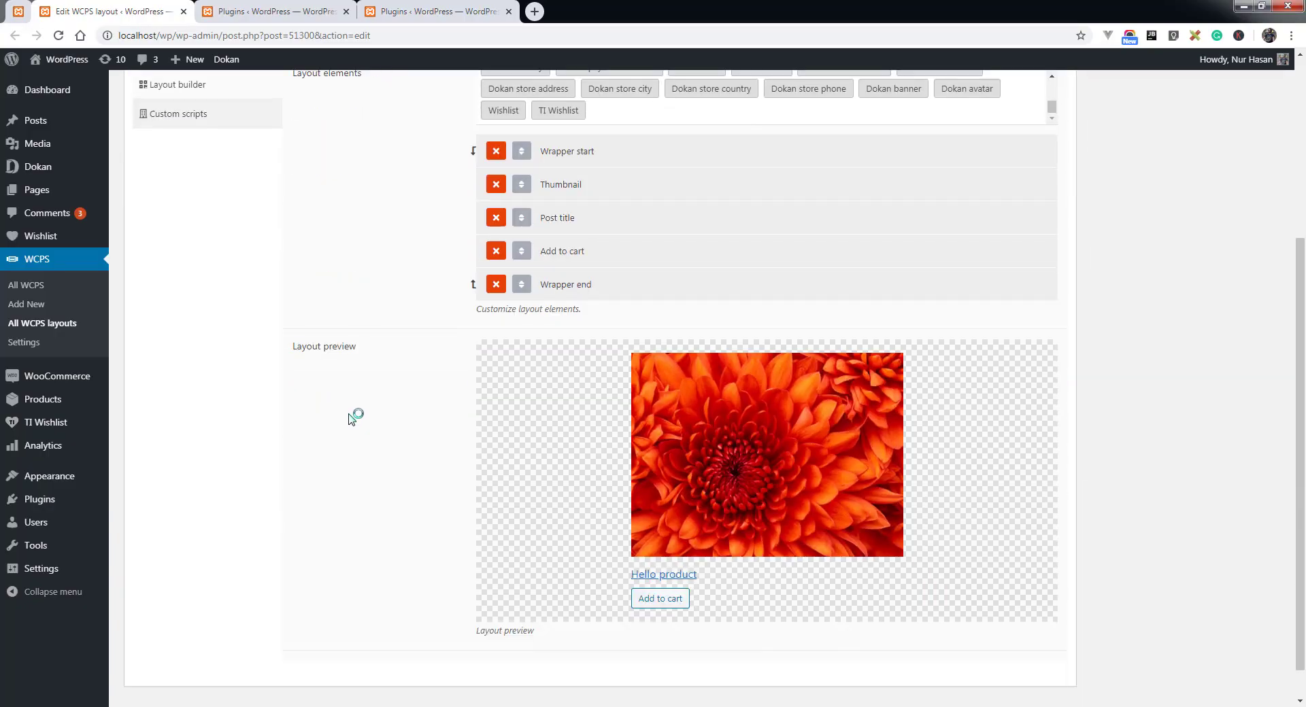
# - Switch back to the browser, review the Product layout page, and return to the WCPS slider's edit page to view its item layouts
pyautogui.scroll(3, 350, 417)
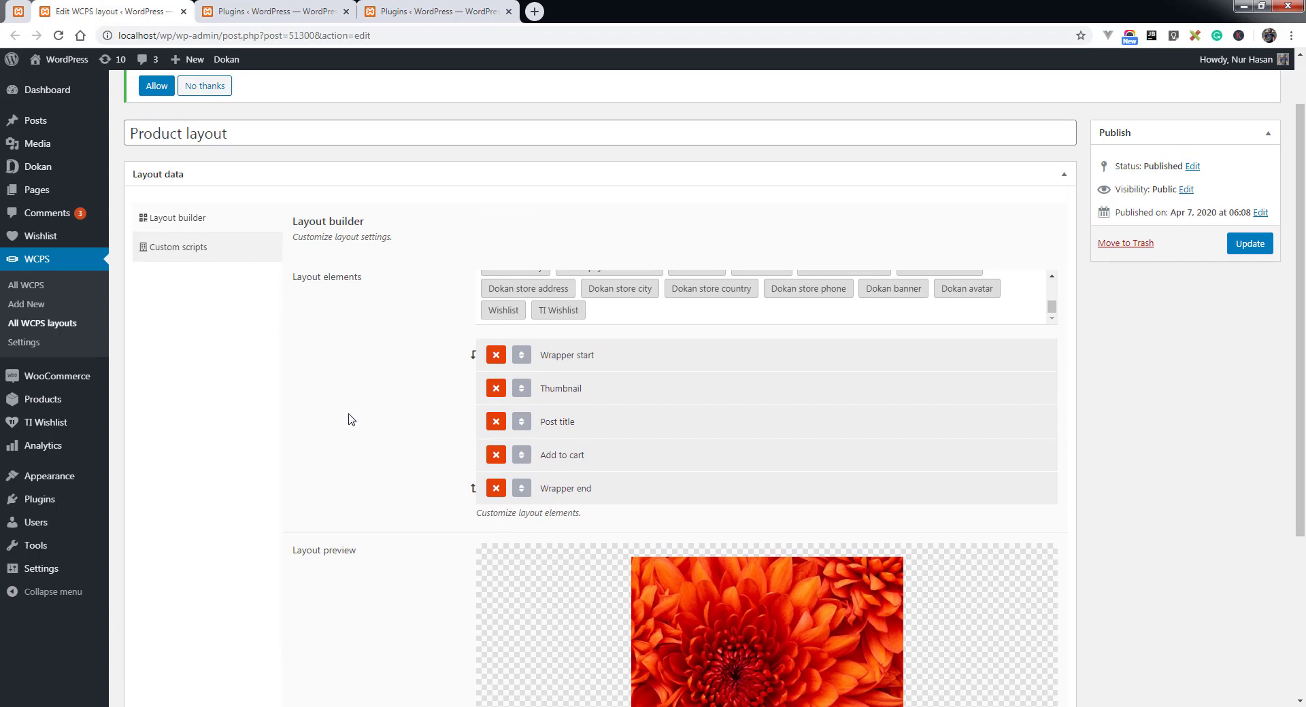
pyautogui.scroll(1, 351, 419)
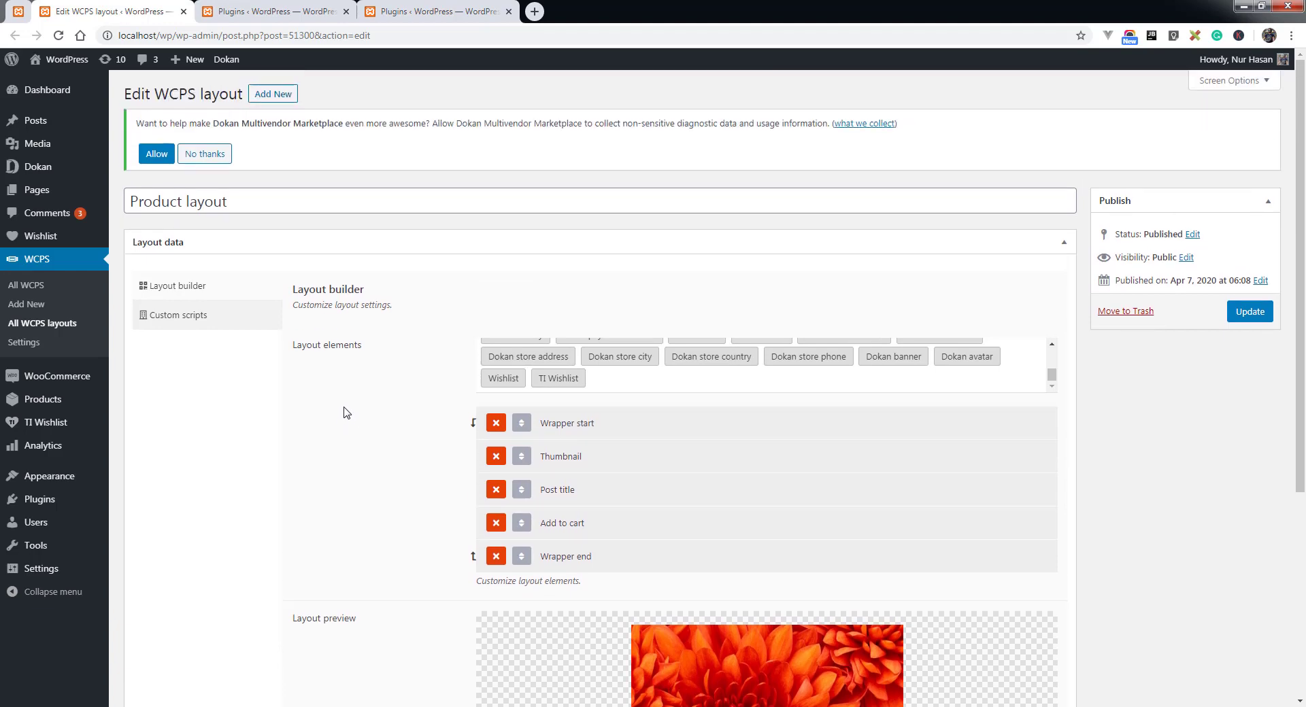
pyautogui.click(18, 13)
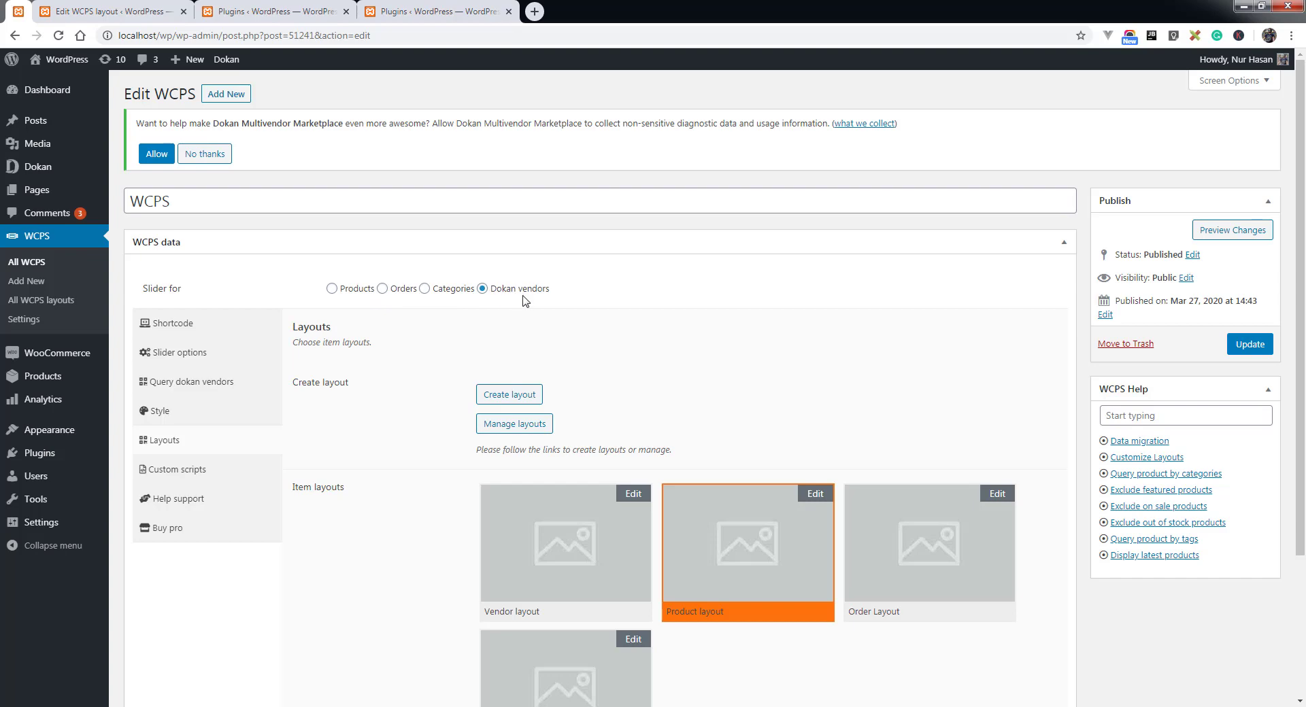
pyautogui.scroll(-1, 365, 385)
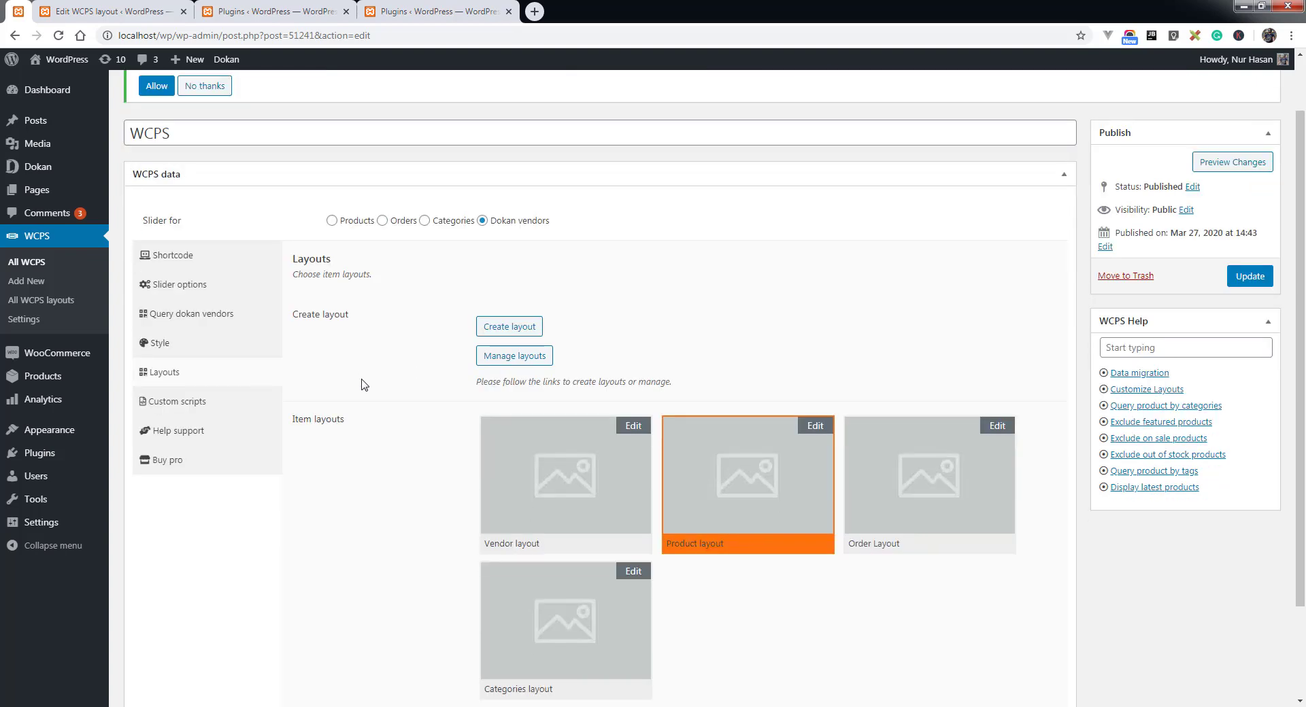